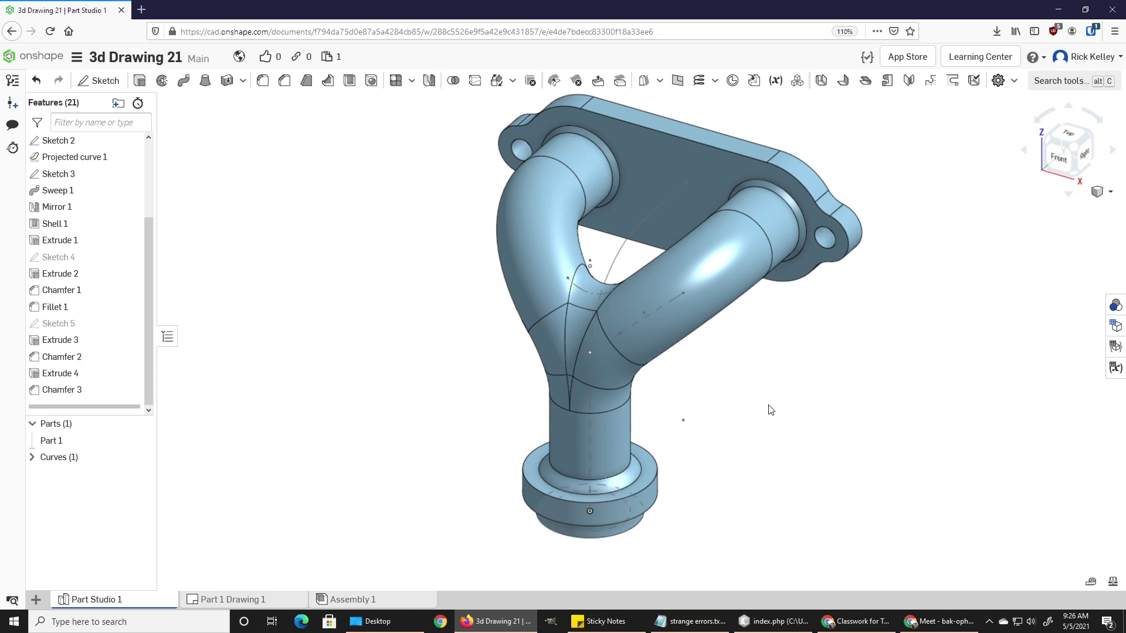
- Examine the finished Y-shaped pipe part by rotating it to one side and back
key("Right")
key("Right")
key("Right")
key("Right")
key("Right")
key("Right")
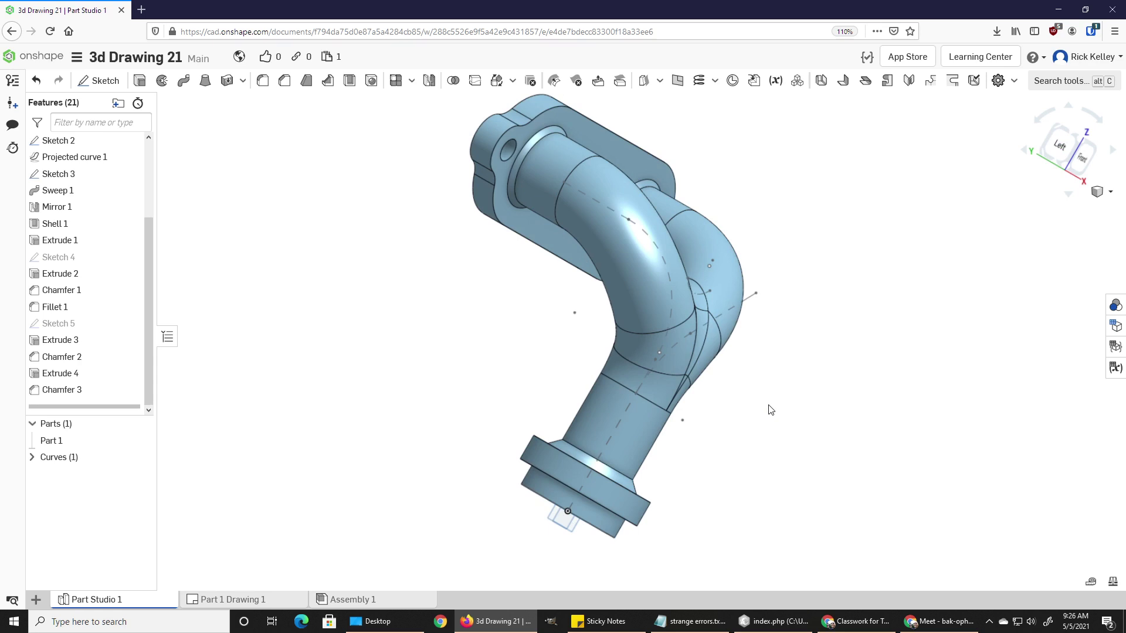
key("Right")
key("Right")
key("Right")
key("Right")
key("Left")
key("Left")
key("Left")
key("Left")
key("Left")
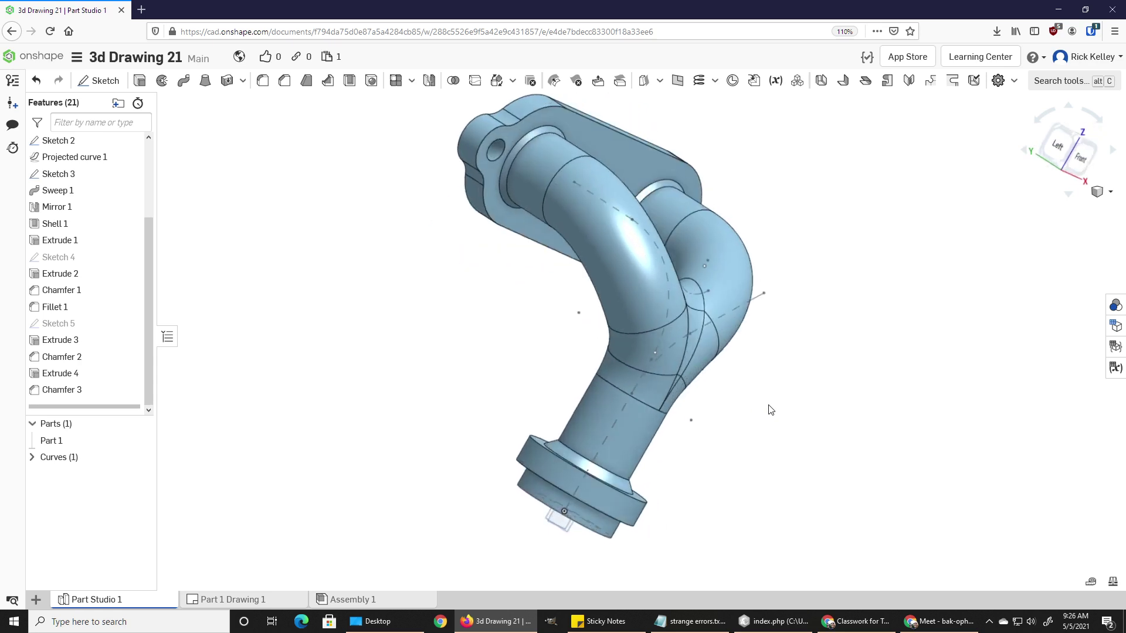
key("Left")
key("Left")
key("Left")
key("Left")
key("Left")
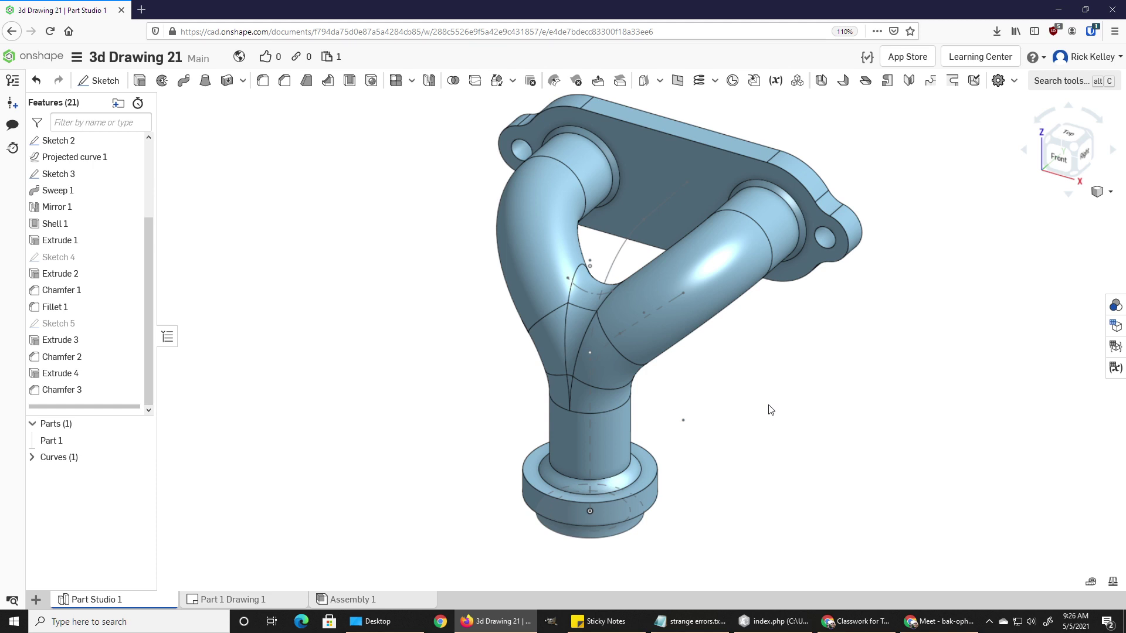
- Highlight the swept faces of the base tube and its +X branch, and view them from the front
left_click(702, 267)
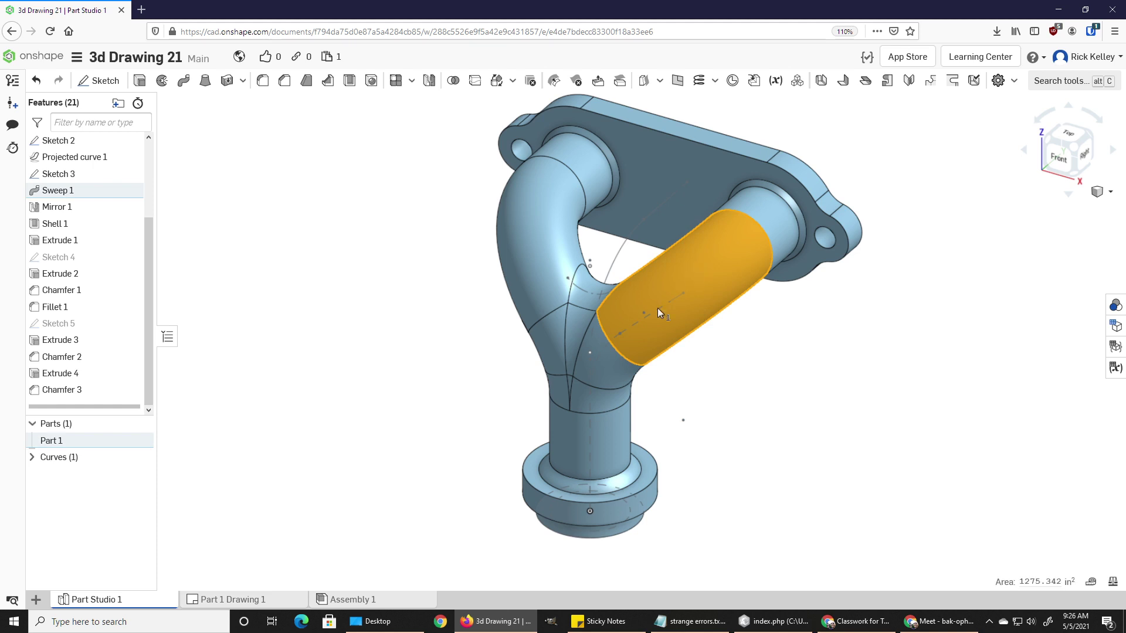
left_click(602, 411)
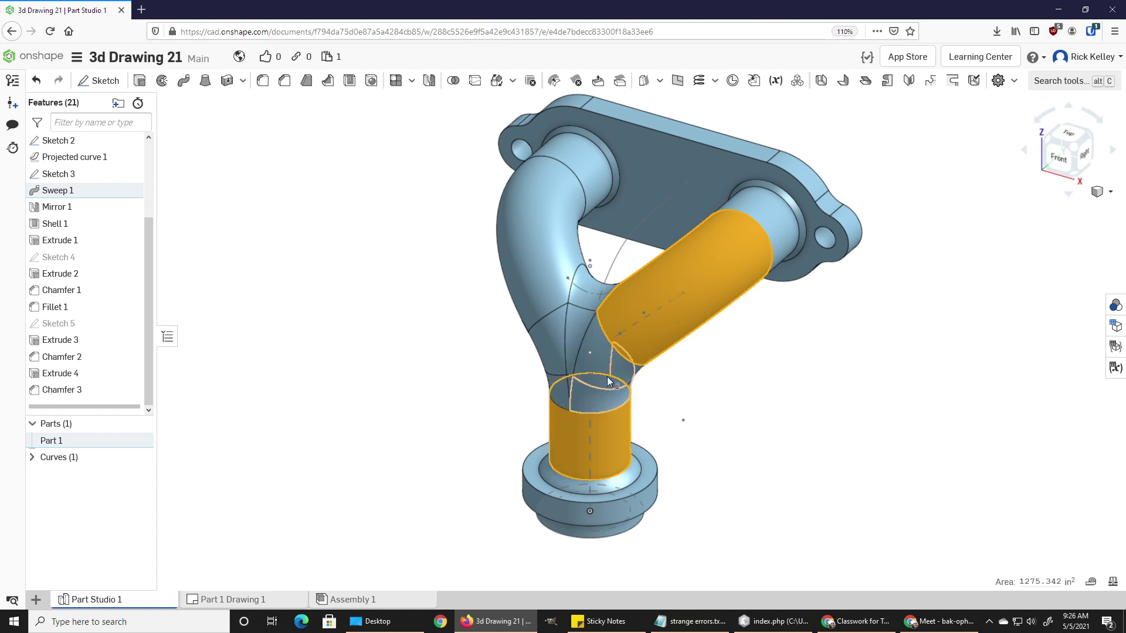
left_click(593, 397)
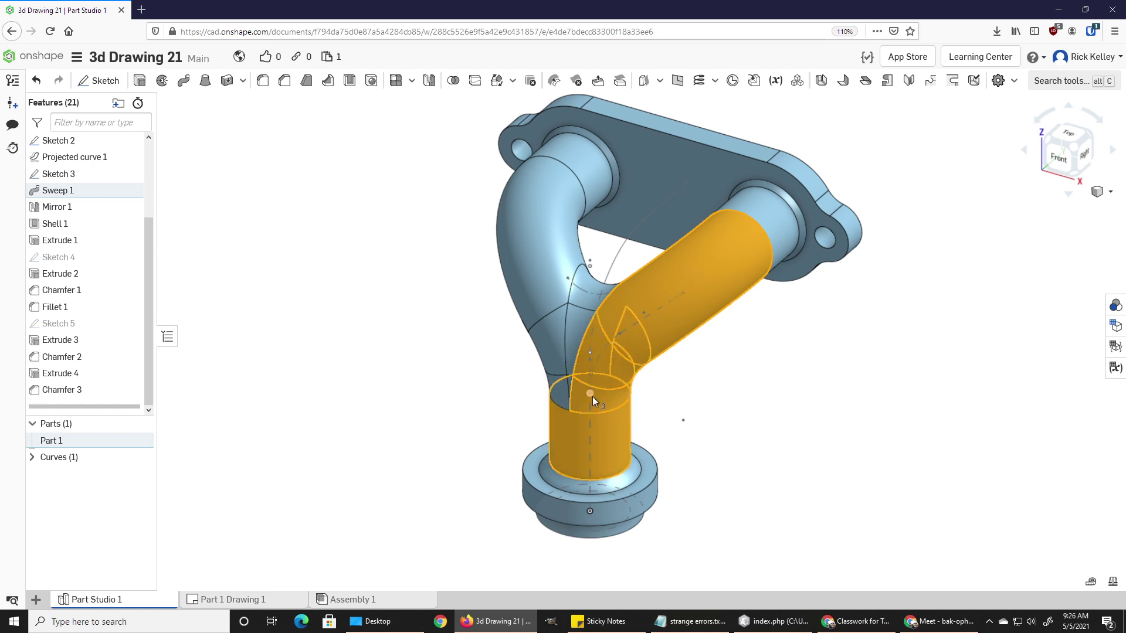
right_click_drag(618, 403, 836, 341)
key("shift+1")
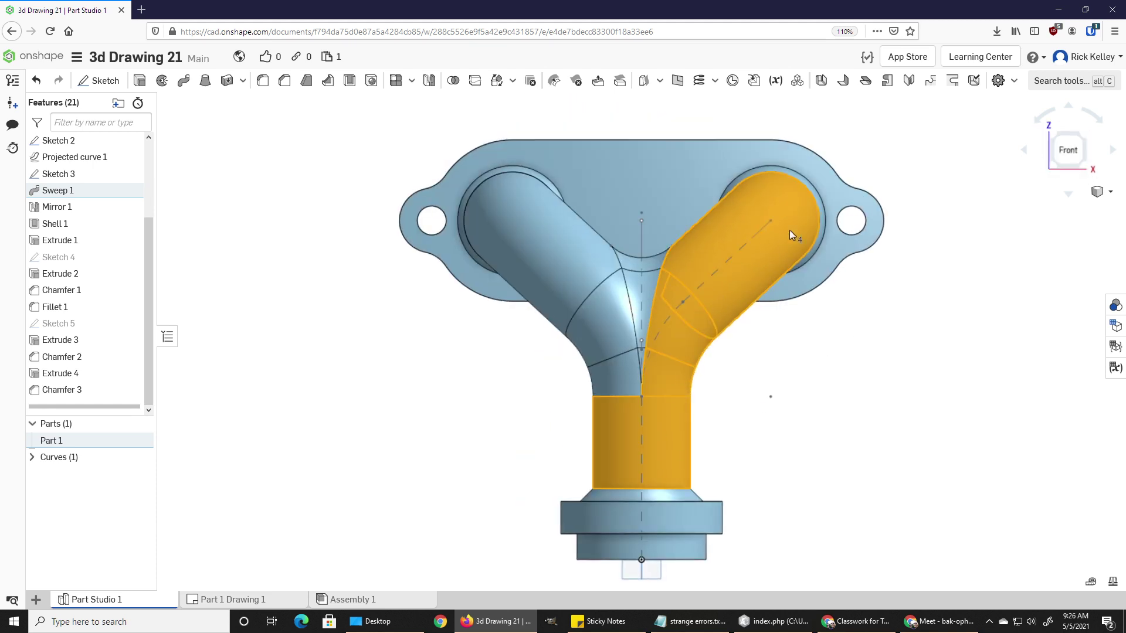
- Compare the highlighted branch's bend in the right and front views and at angles between them, finishing in the front view with nothing selected
left_click(1089, 171)
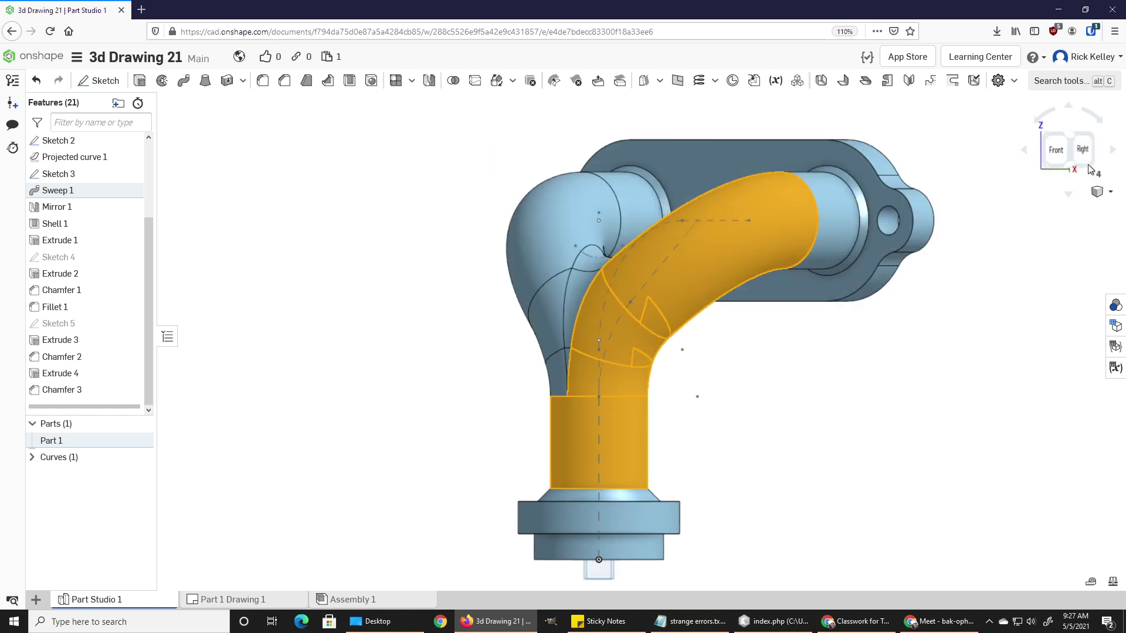
left_click(1077, 157)
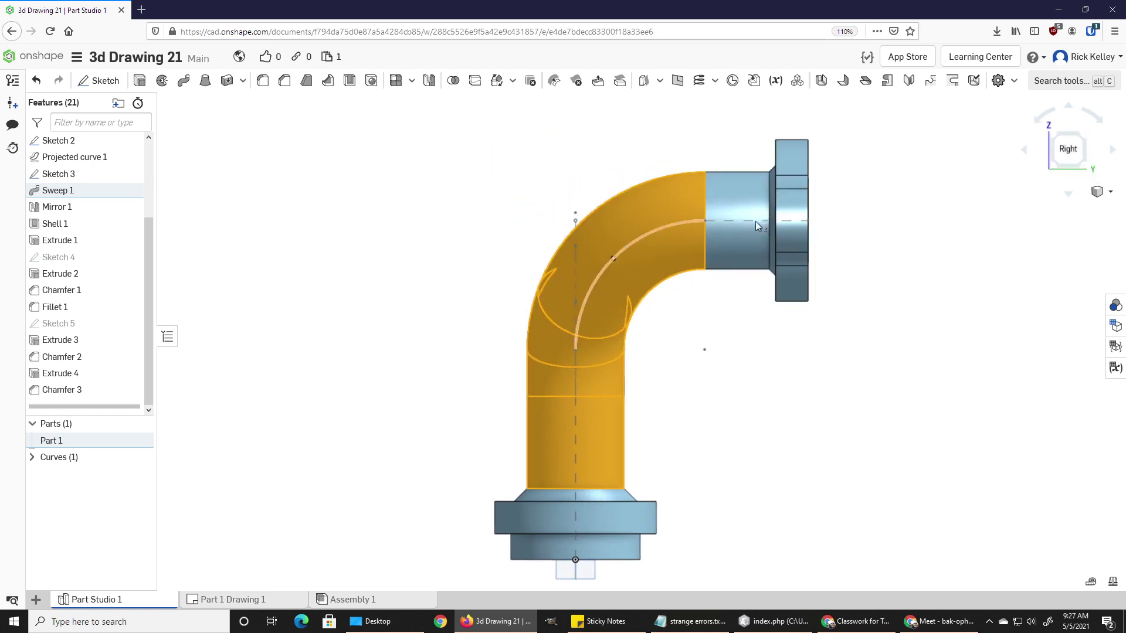
key("Left")
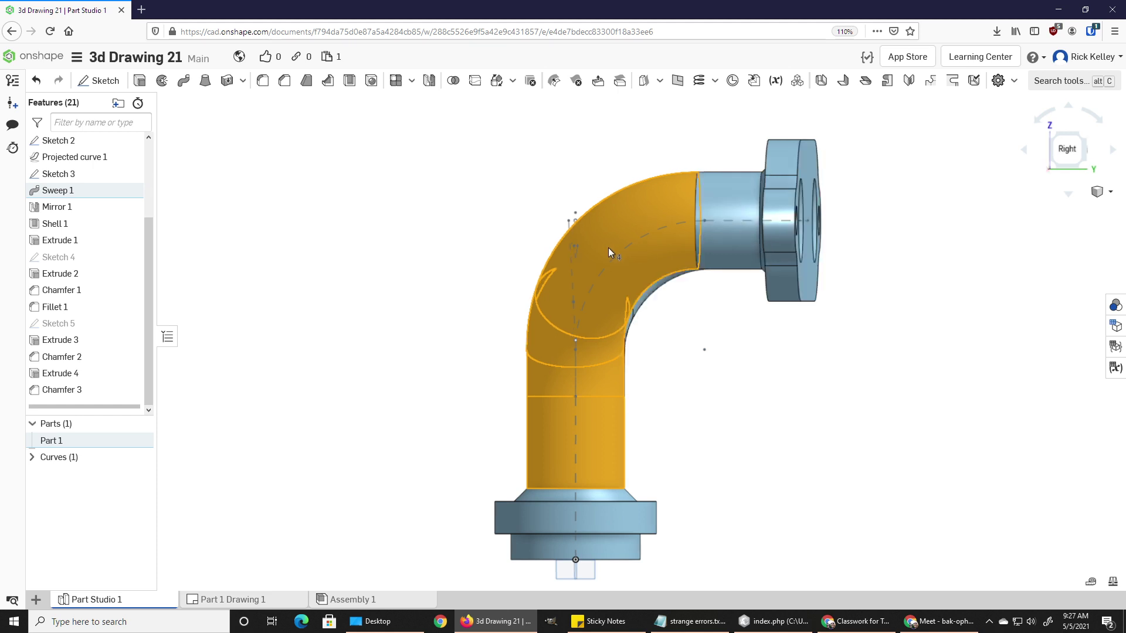
key("Right")
key("shift+1")
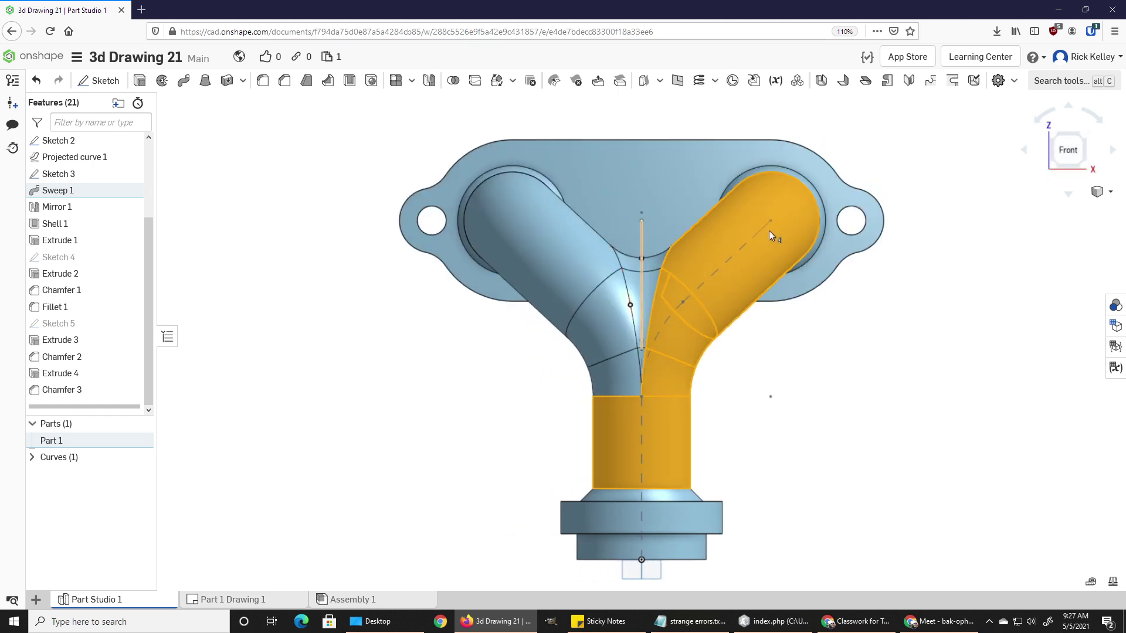
key("Right")
key("Right")
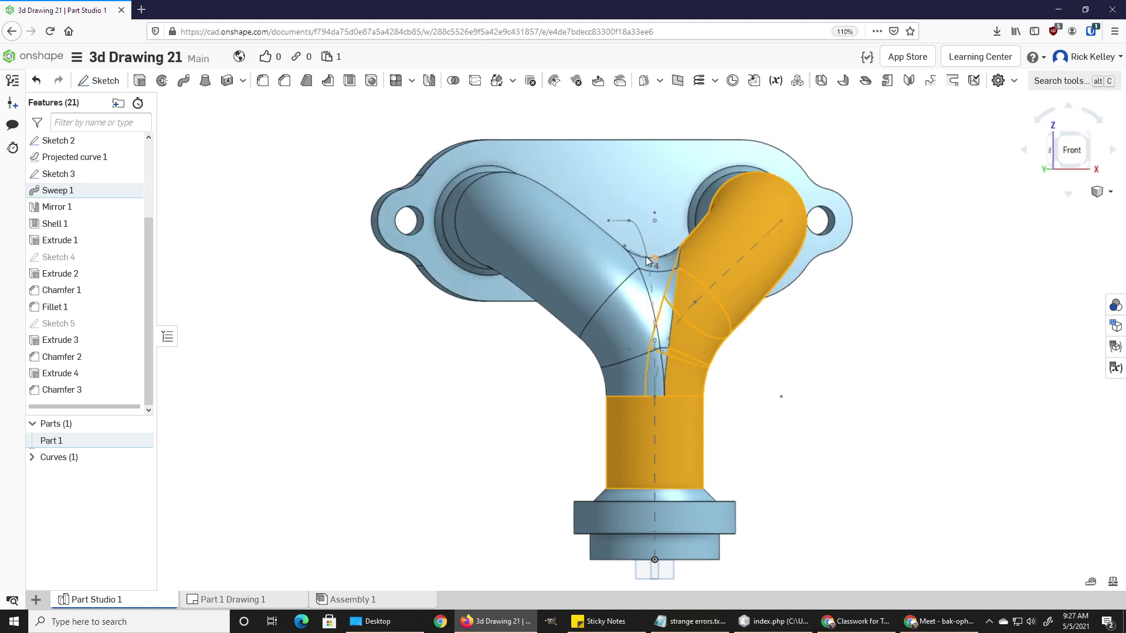
key("Right")
key("Right")
key("Right")
key("Right")
key("Right")
key("Right")
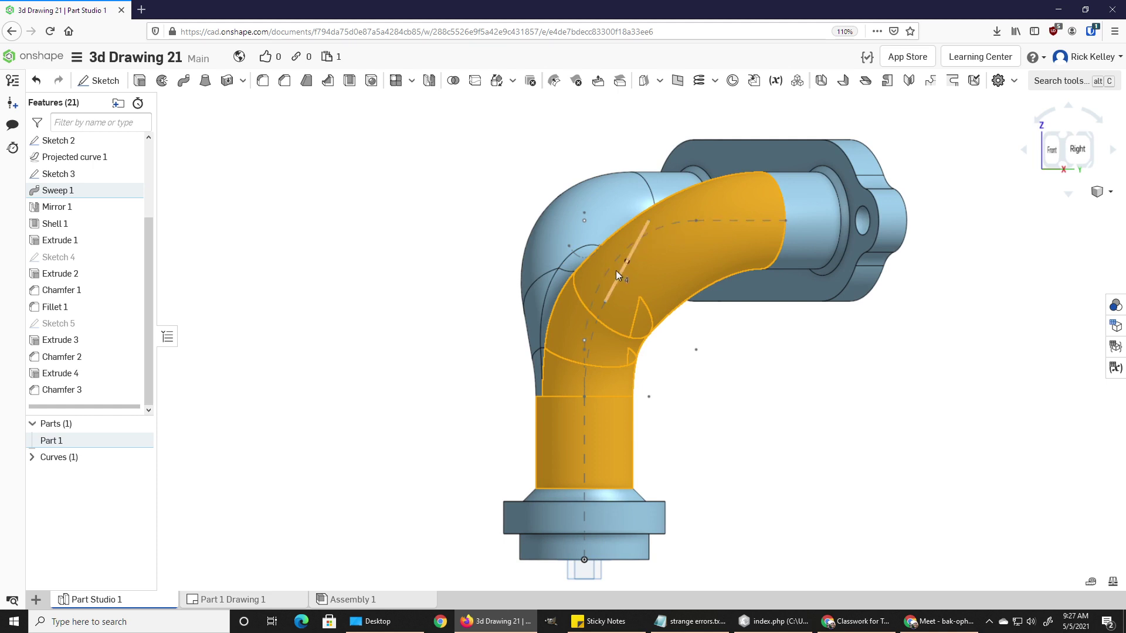
key("Right")
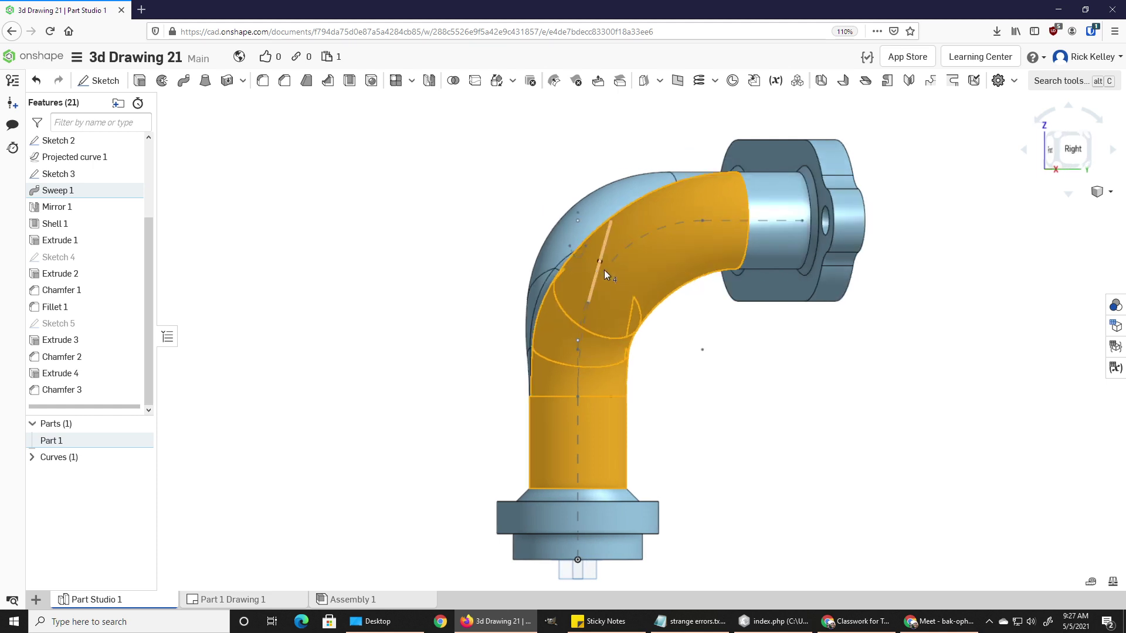
left_click(613, 258)
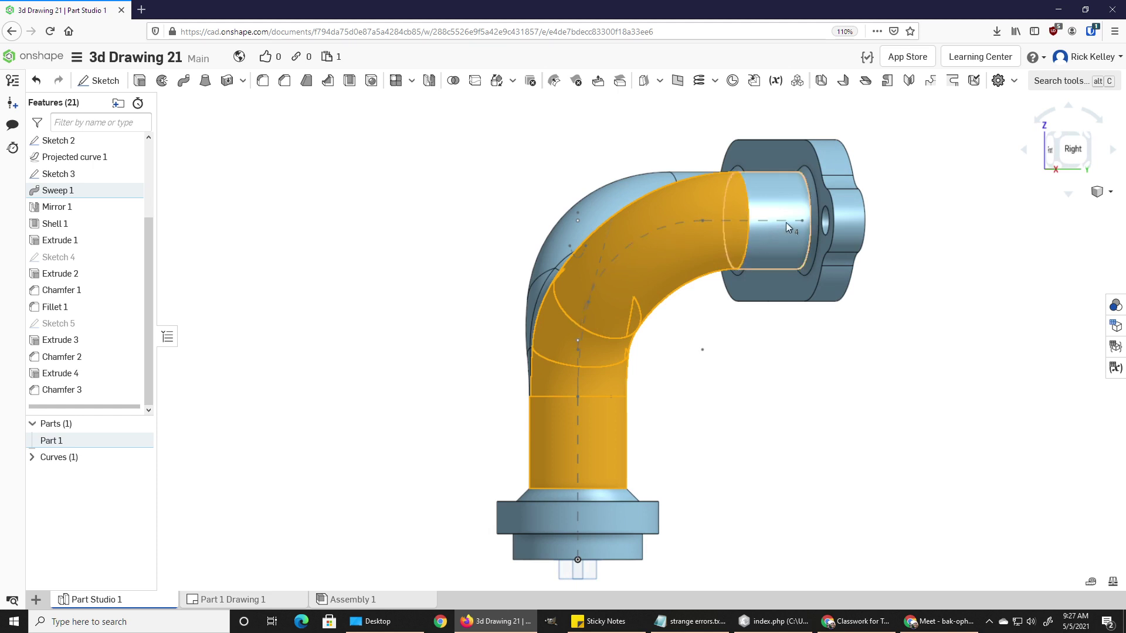
left_click(751, 219)
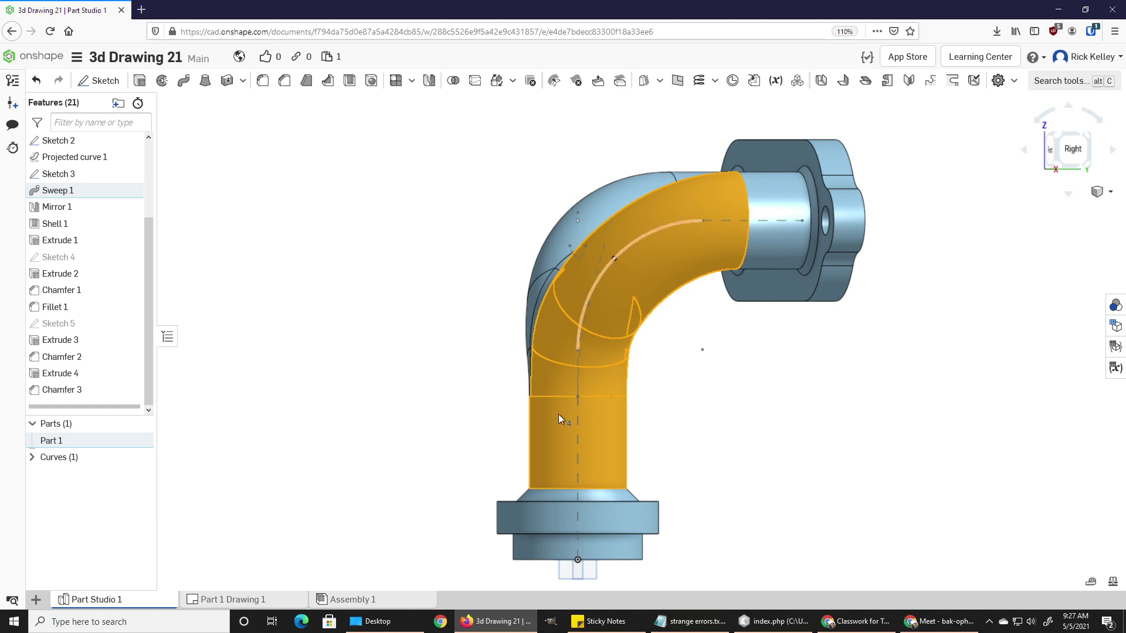
key("shift+1")
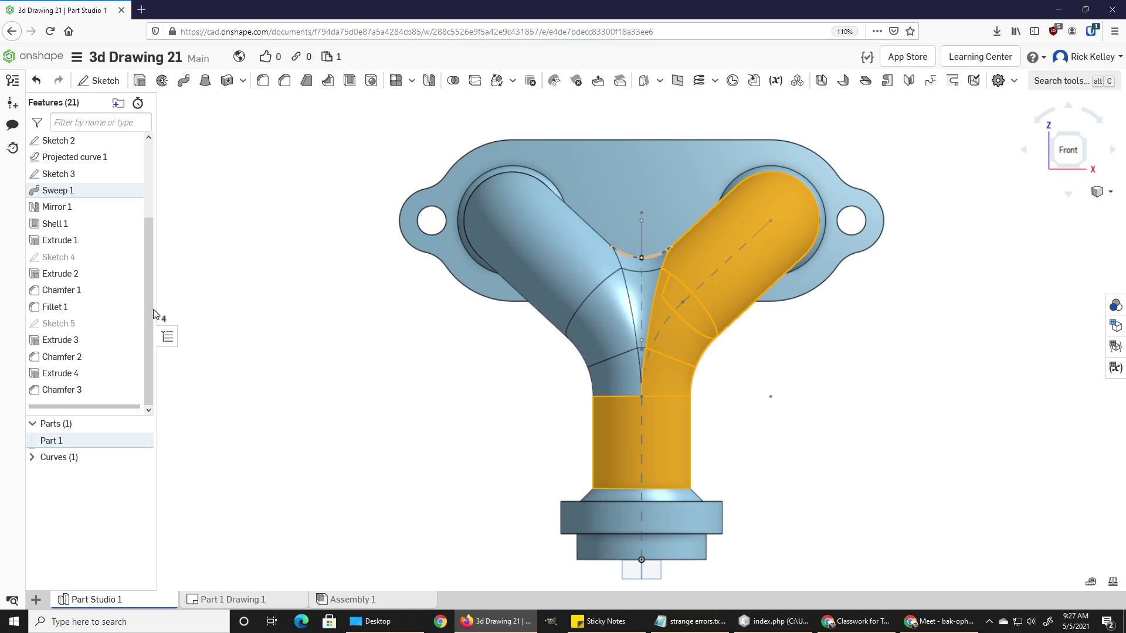
left_click(274, 397)
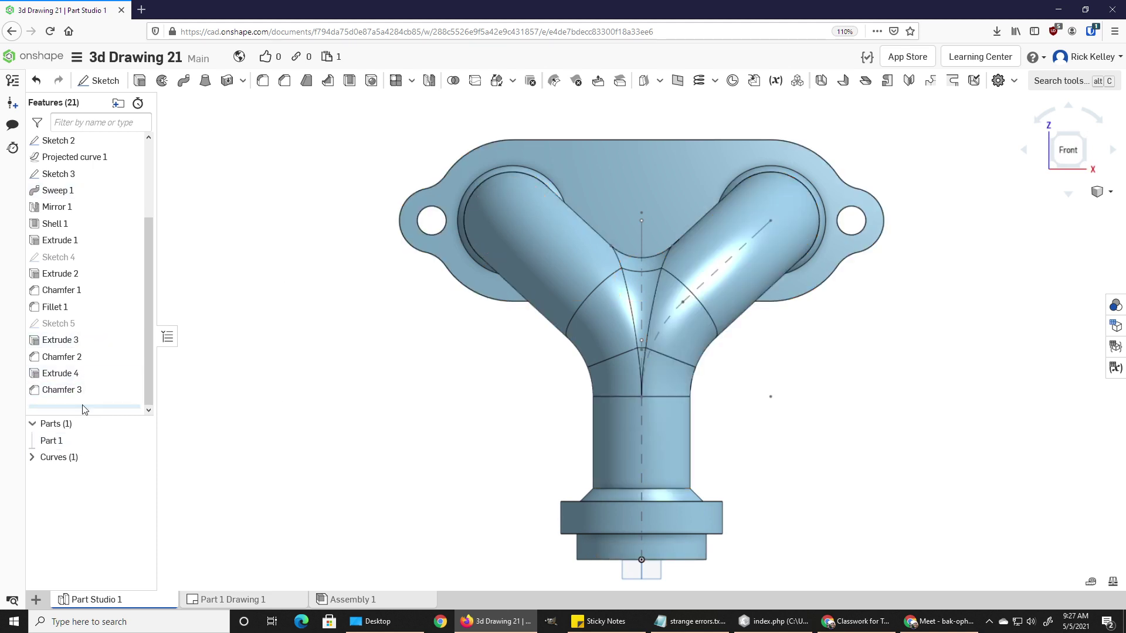
- Roll the feature history back to just after Sketch 1 and inspect its vertical line, angled line and construction arc
mouse_move(84, 409)
left_mouse_down()
mouse_move(95, 147)
mouse_move(71, 238)
left_mouse_up()
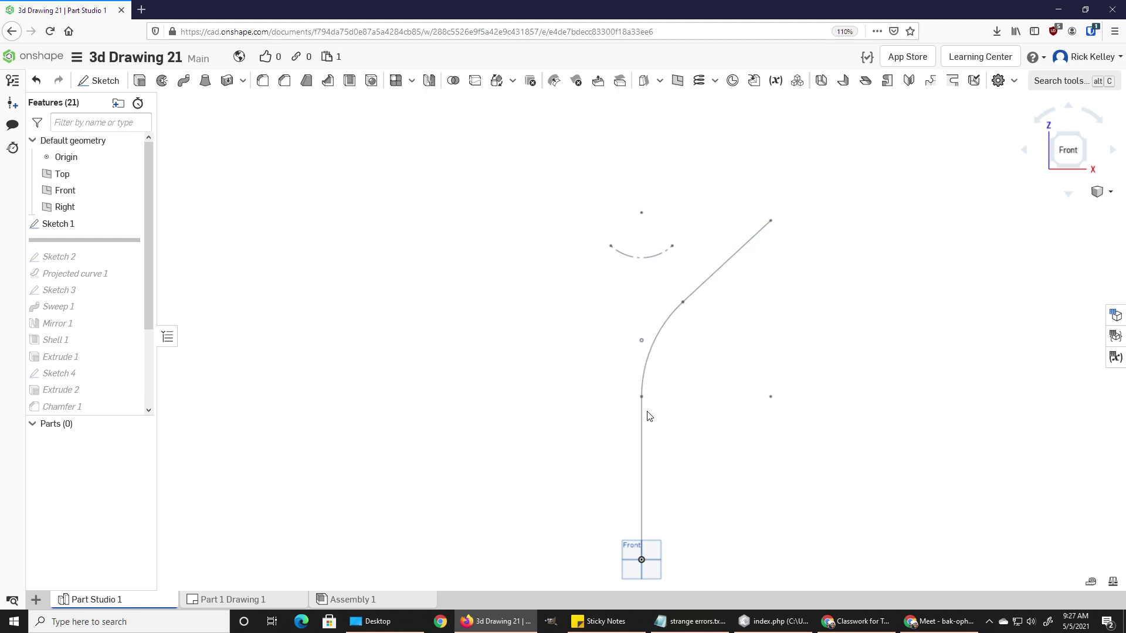
left_click(642, 453)
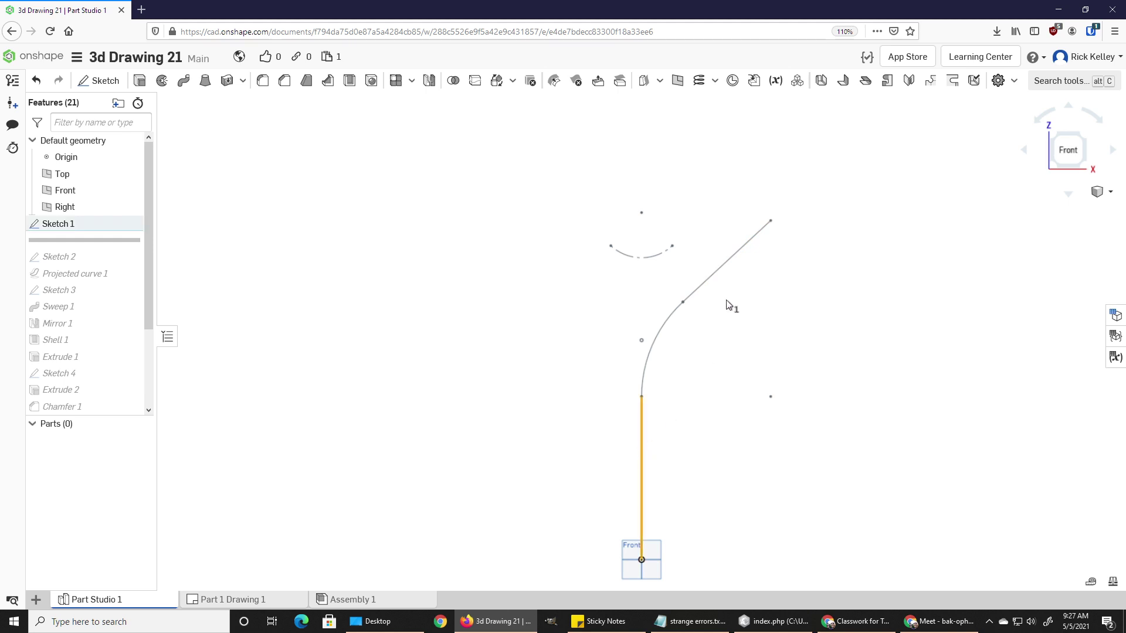
left_click(709, 279)
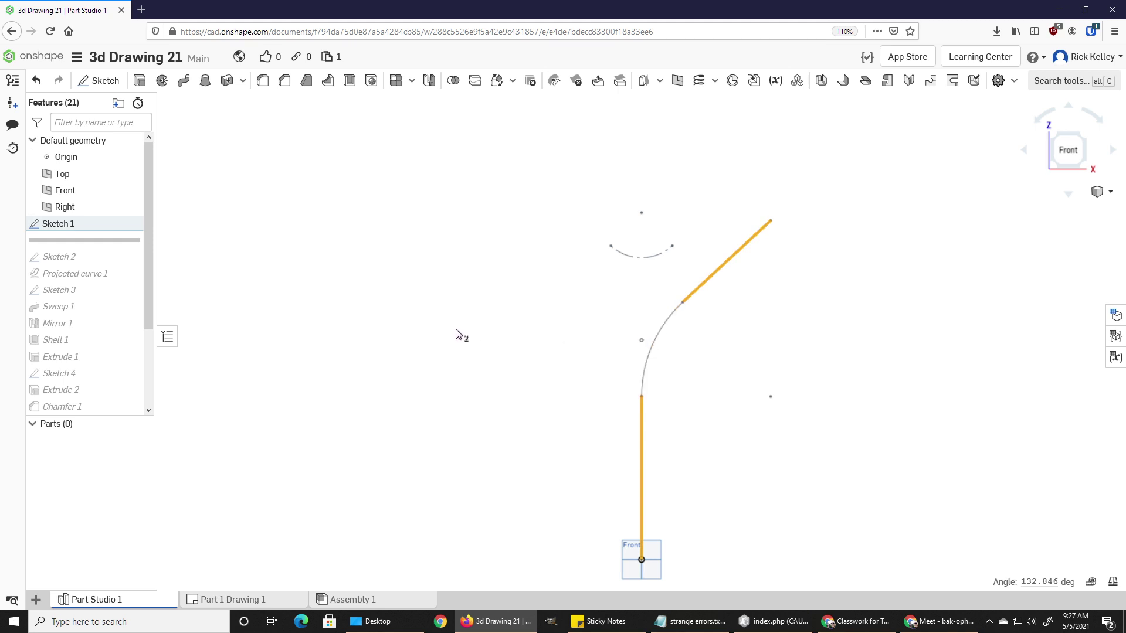
left_click(598, 280)
left_click(625, 254)
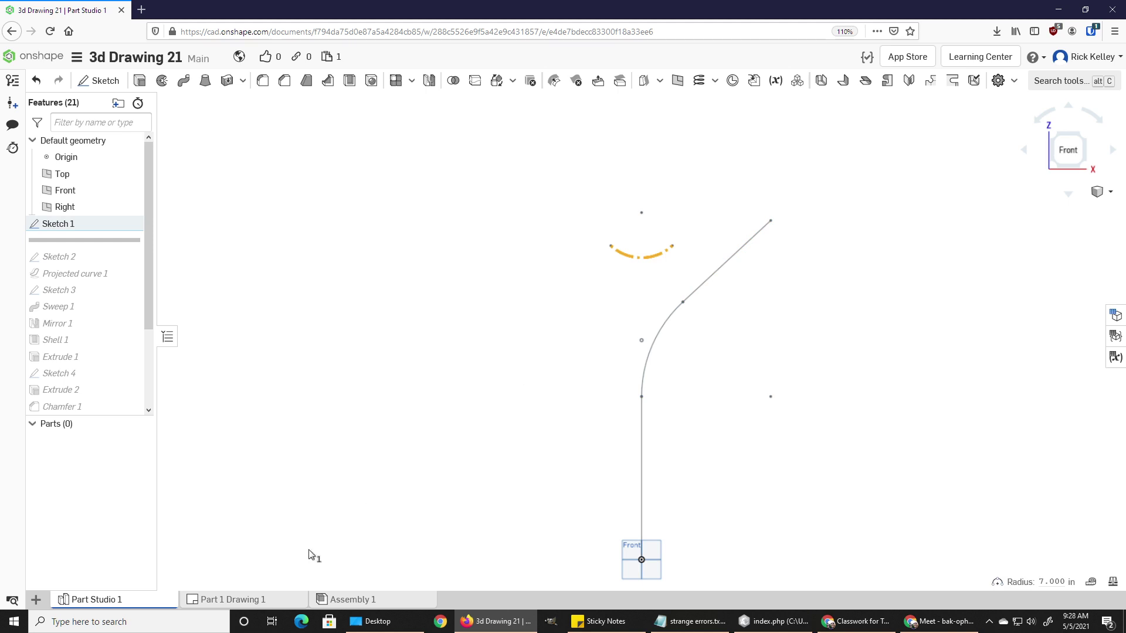
mouse_move(270, 601)
left_click(337, 291)
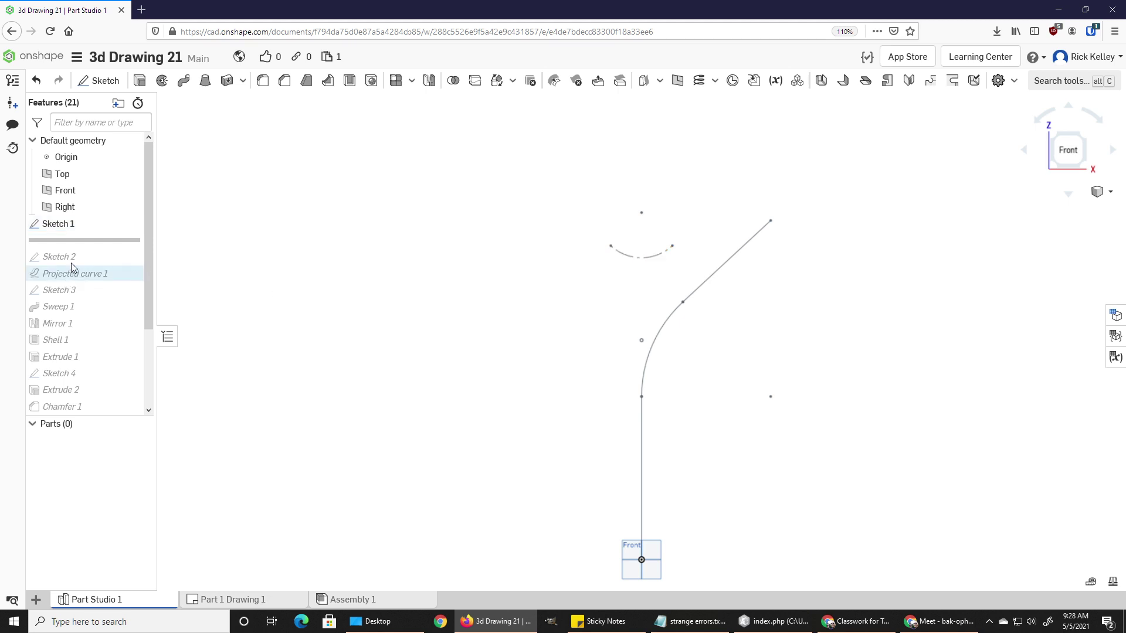
- Roll the feature history forward to include Sketch 2 and inspect its horizontal line and the vertical line from the right side
left_click_drag(81, 251, 80, 263)
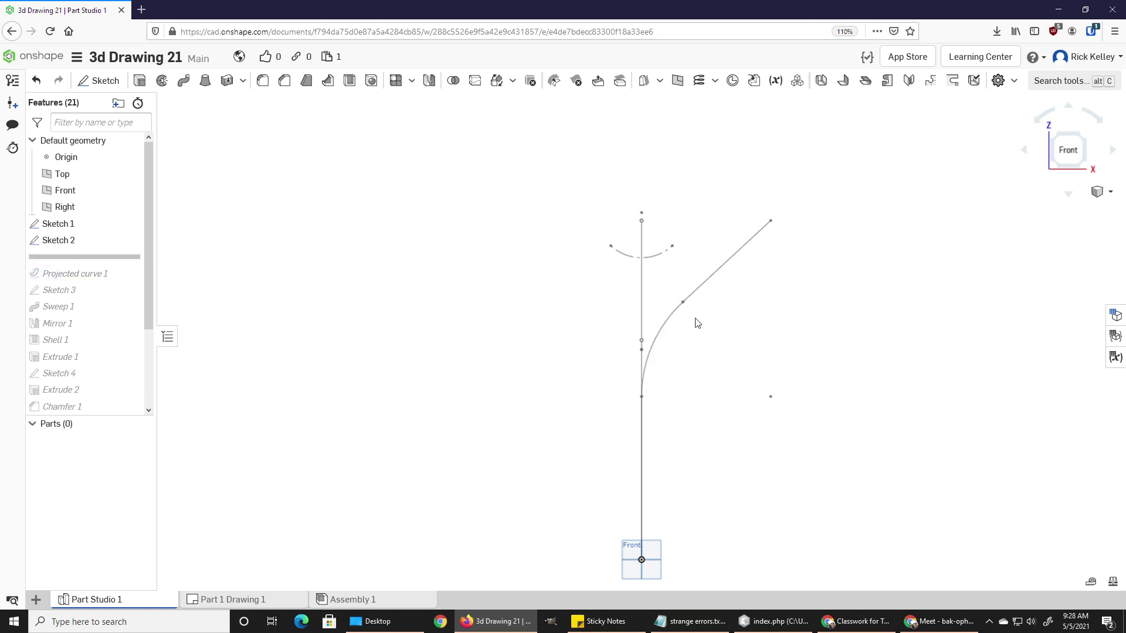
key("Left")
key("Left")
key("Left")
key("Left")
key("Left")
key("Left")
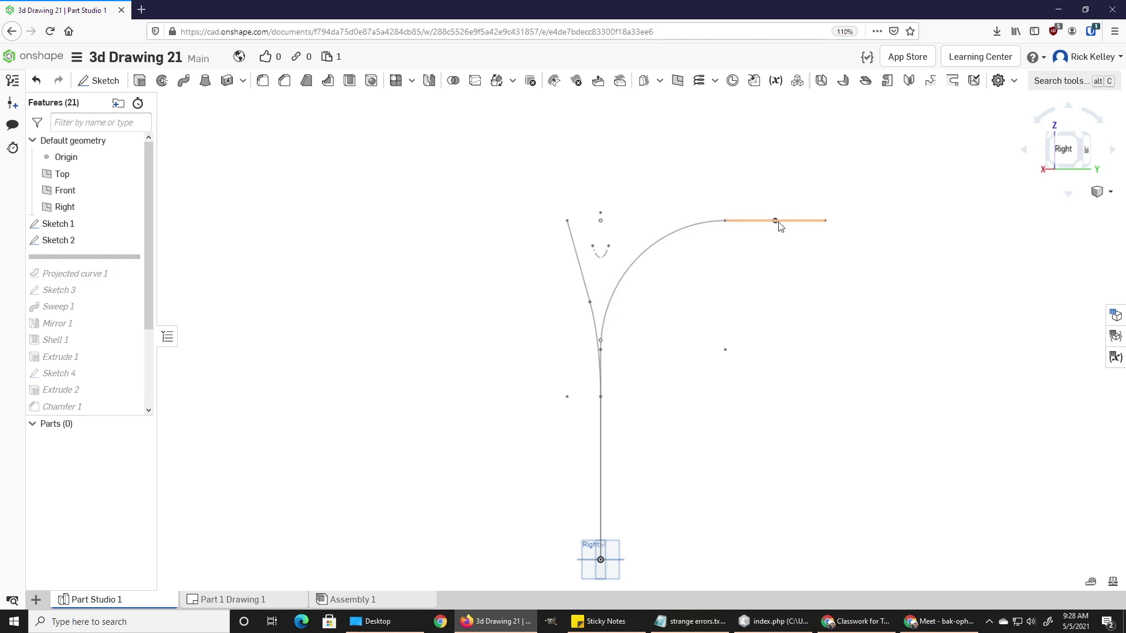
left_click(762, 221)
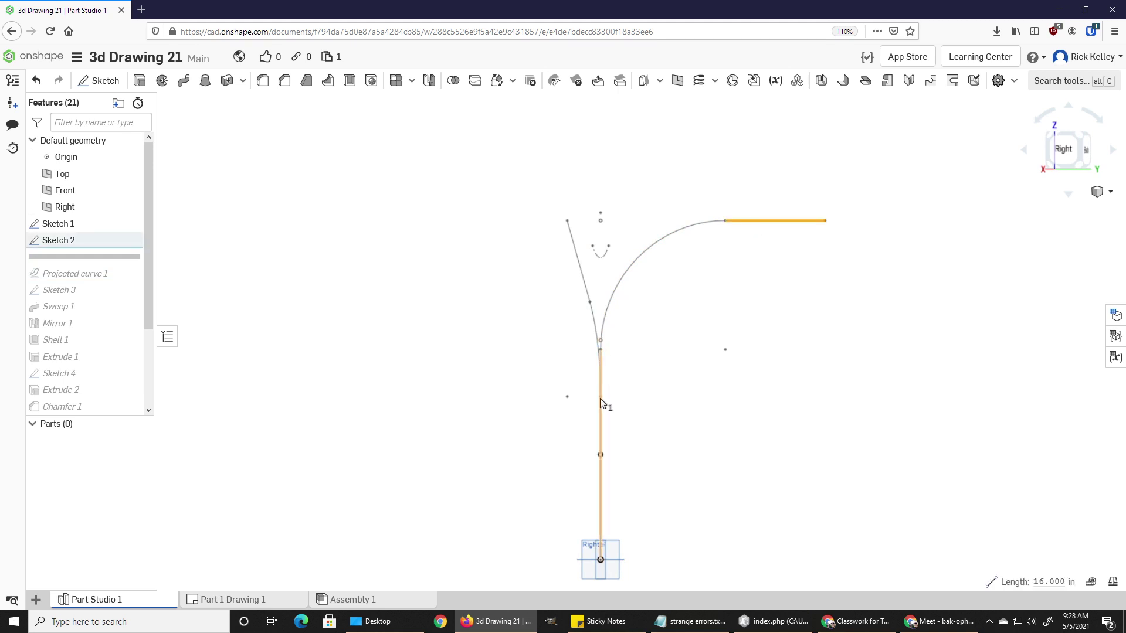
left_click(600, 430)
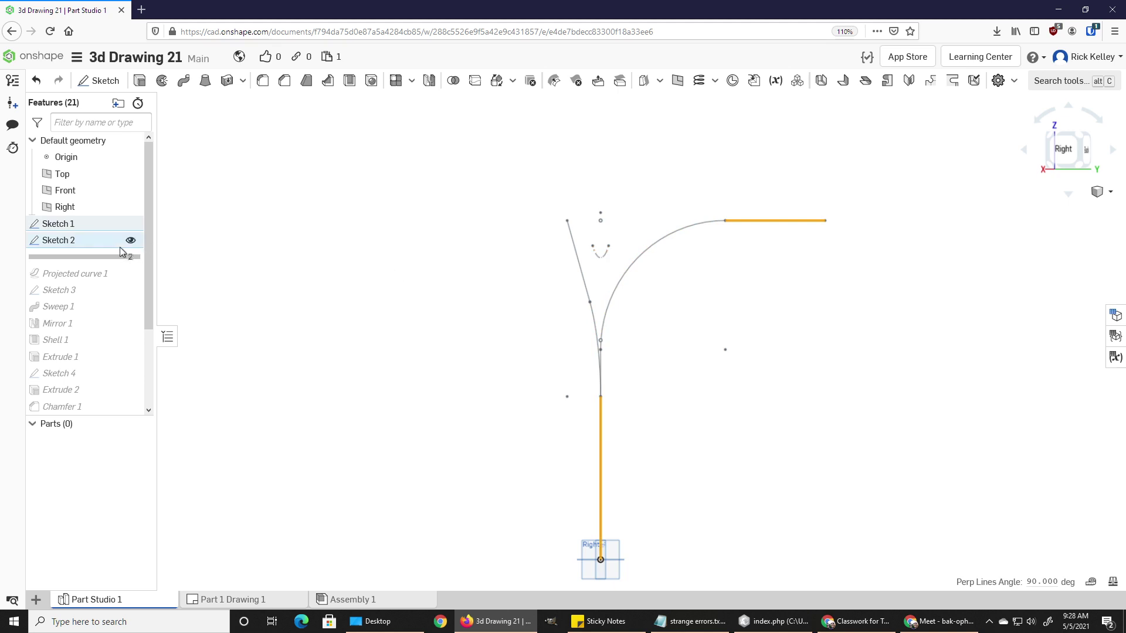
left_click(304, 272)
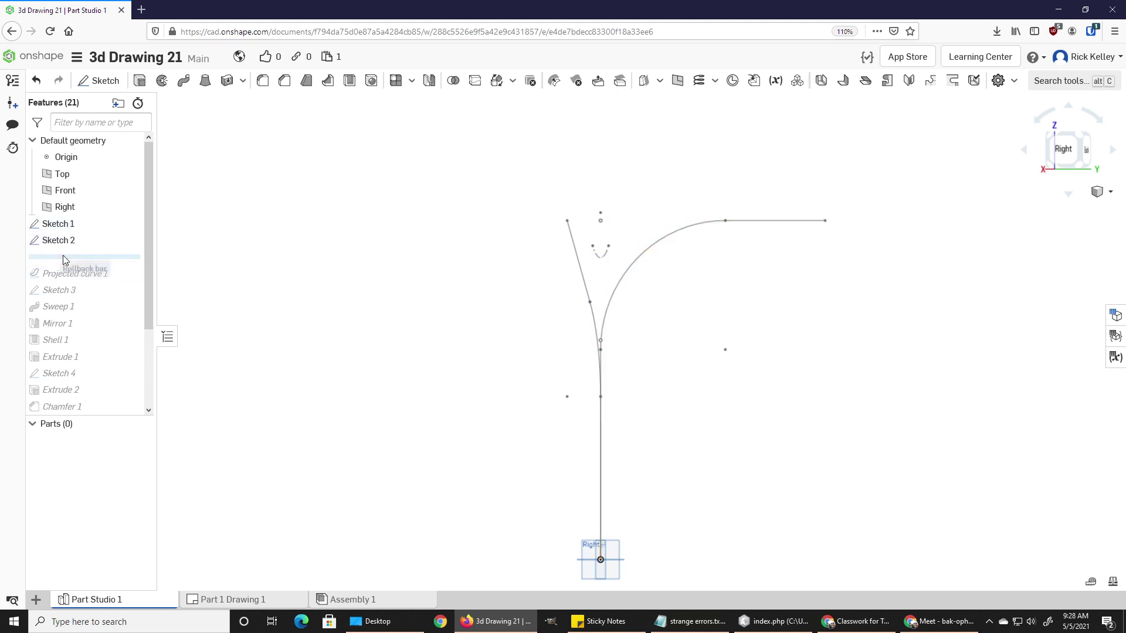
- Roll the feature history forward past Projected curve 1 and inspect the curve's bent segments from the side, above and front
left_click_drag(65, 259, 65, 286)
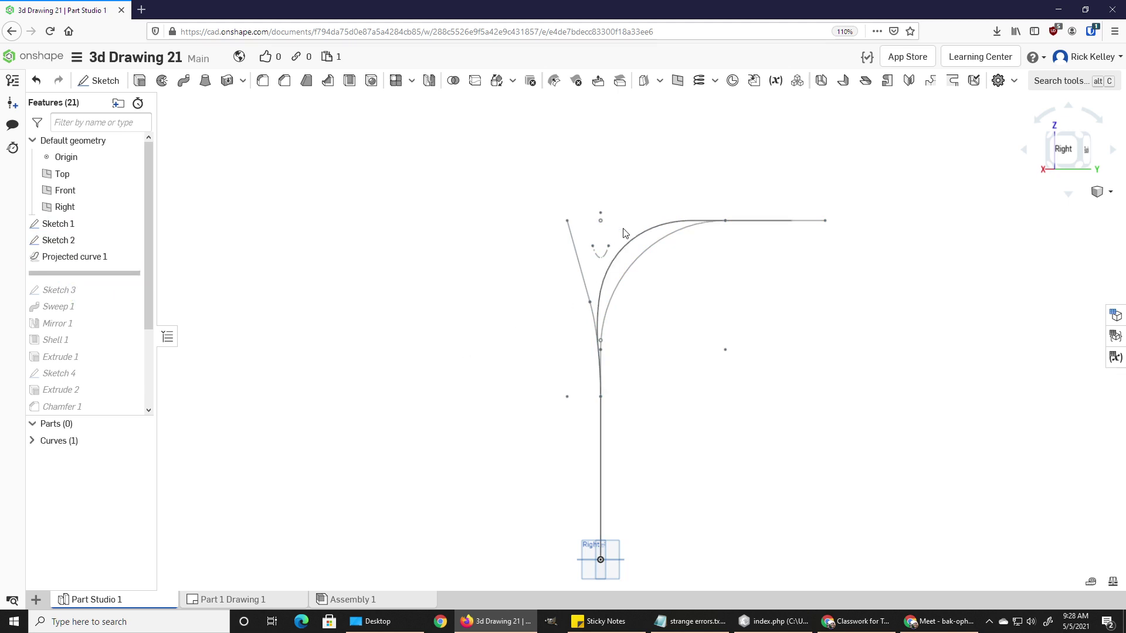
left_click(665, 229)
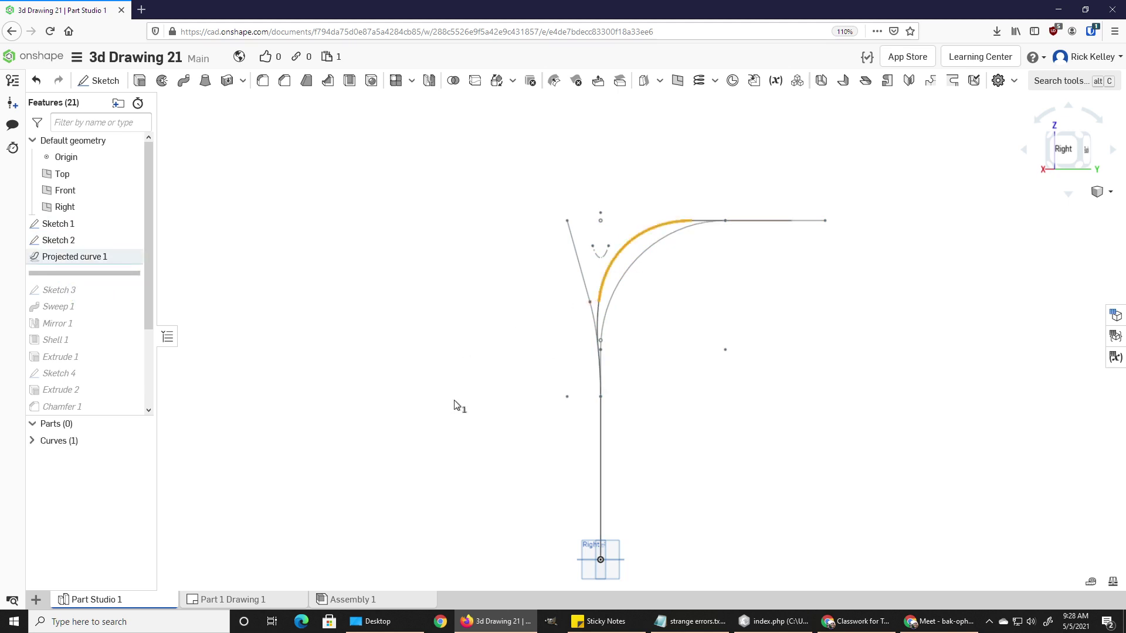
right_click_drag(475, 409, 555, 512)
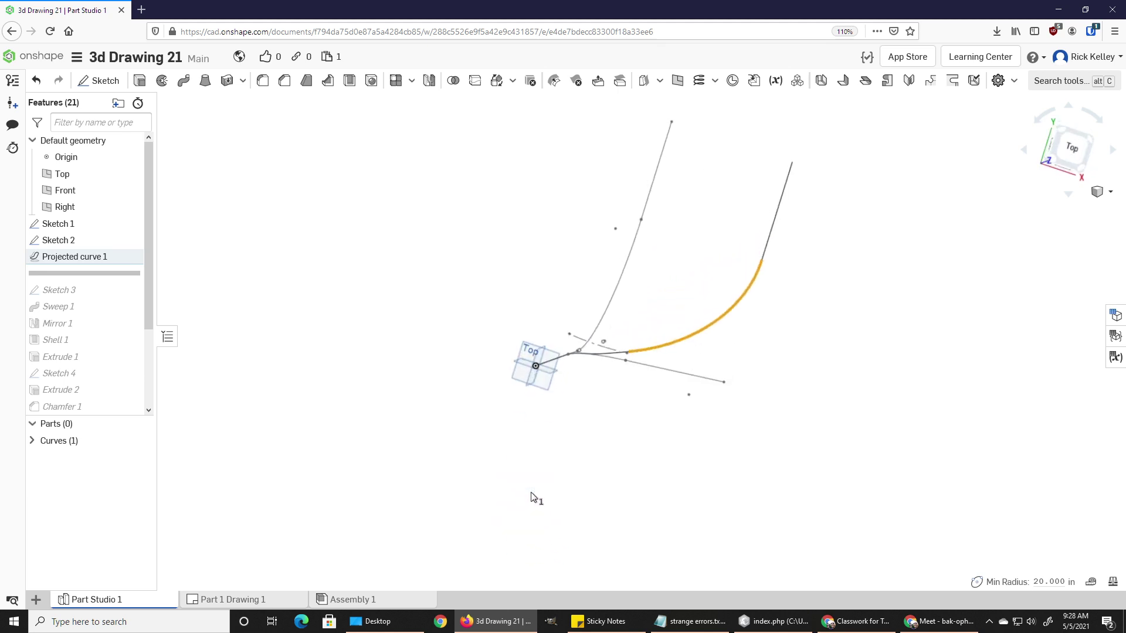
left_click(777, 211)
scroll(612, 352, "up", 5)
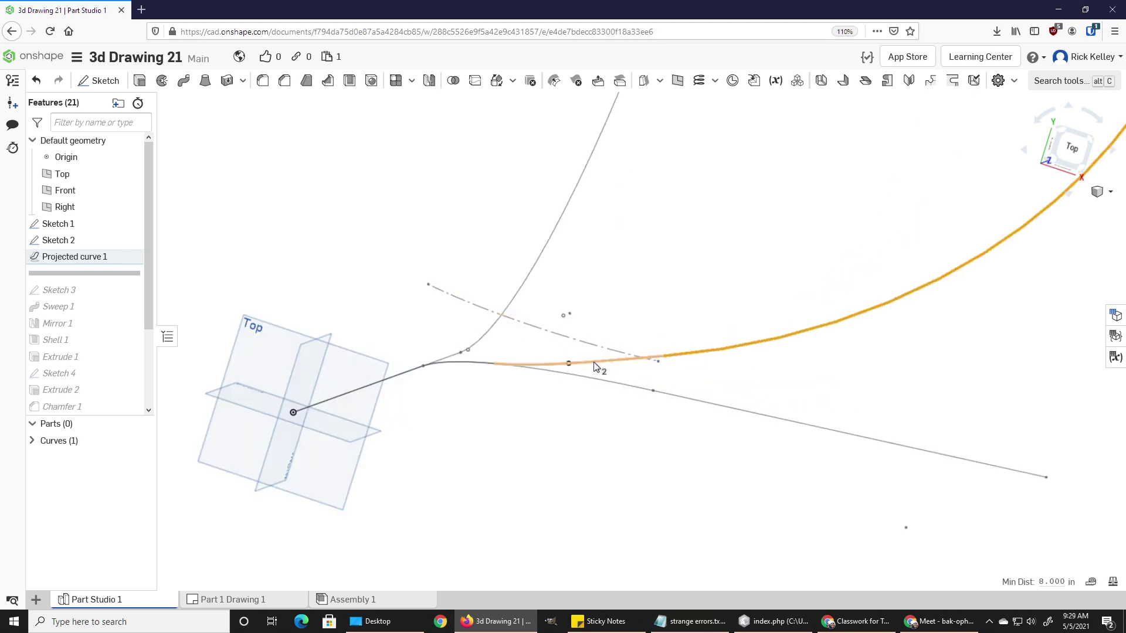
left_click(523, 362)
scroll(486, 383, "down", 3)
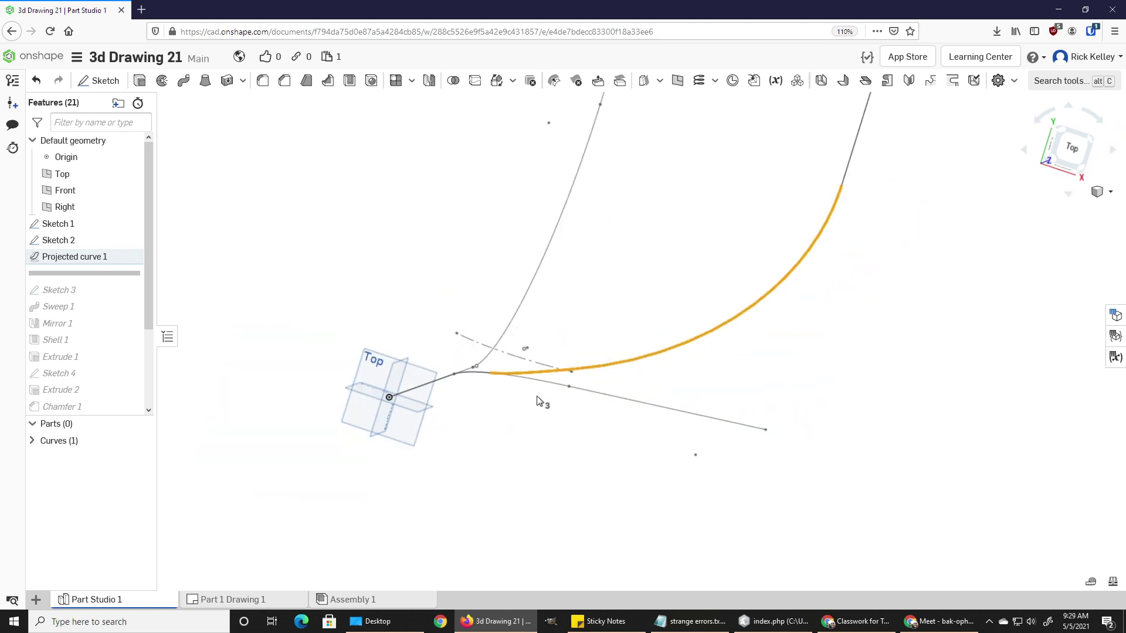
right_click_drag(537, 397, 580, 346)
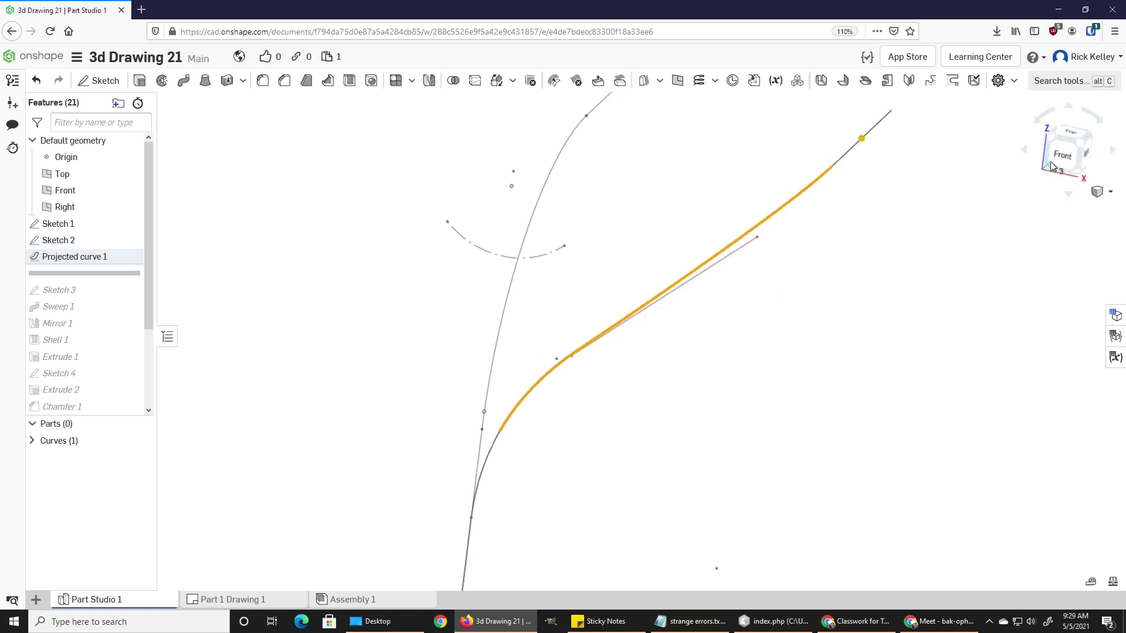
left_click(1069, 161)
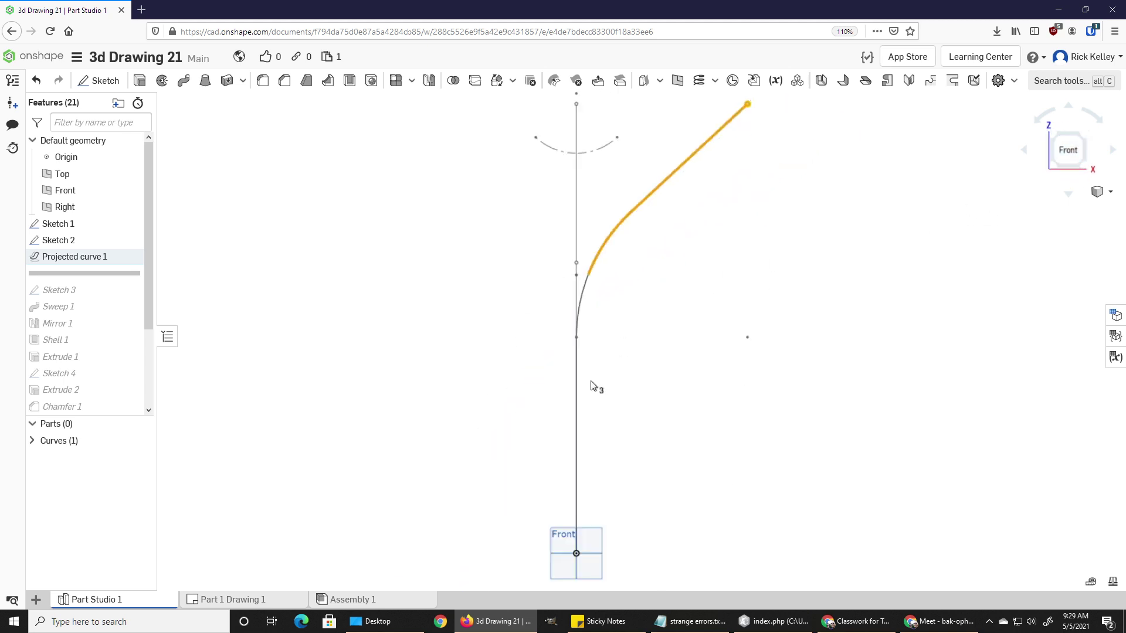
- Compare the projected curve with its two source sketches from the right side, the back-right angle, above and an isometric angle
left_click(1104, 151)
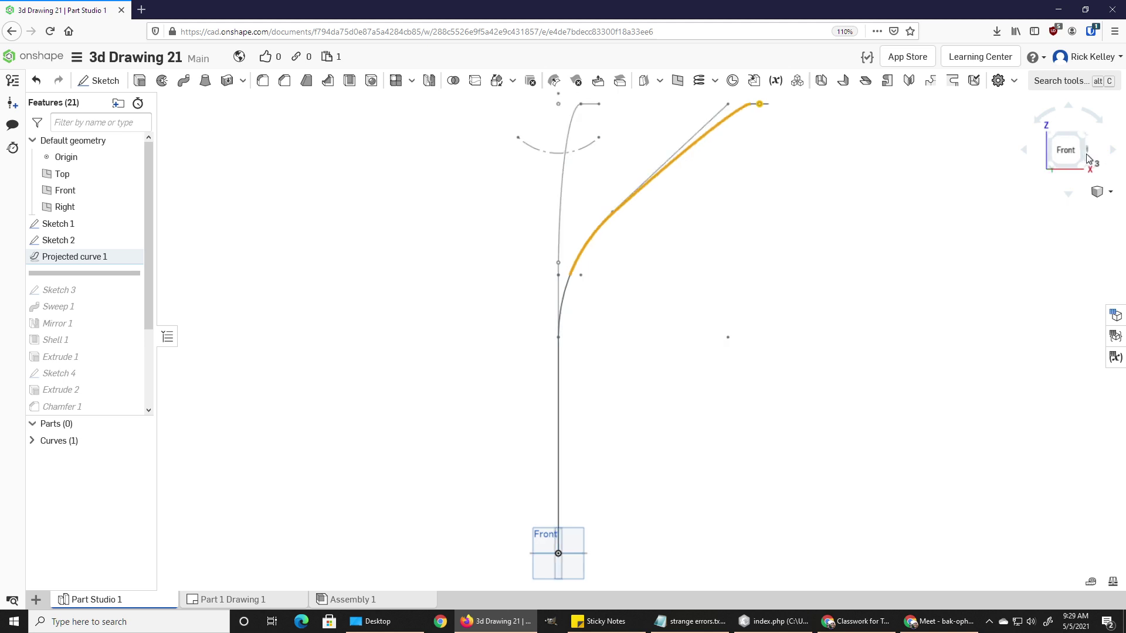
left_click(1081, 154)
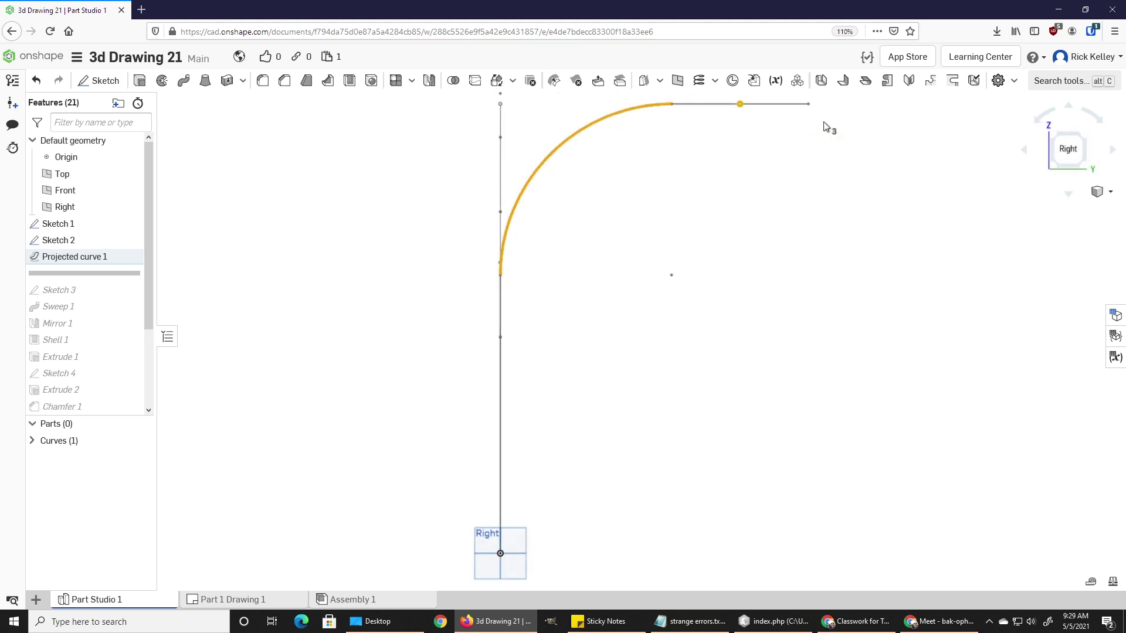
key("Left")
key("Left")
key("Left")
key("Left")
key("Left")
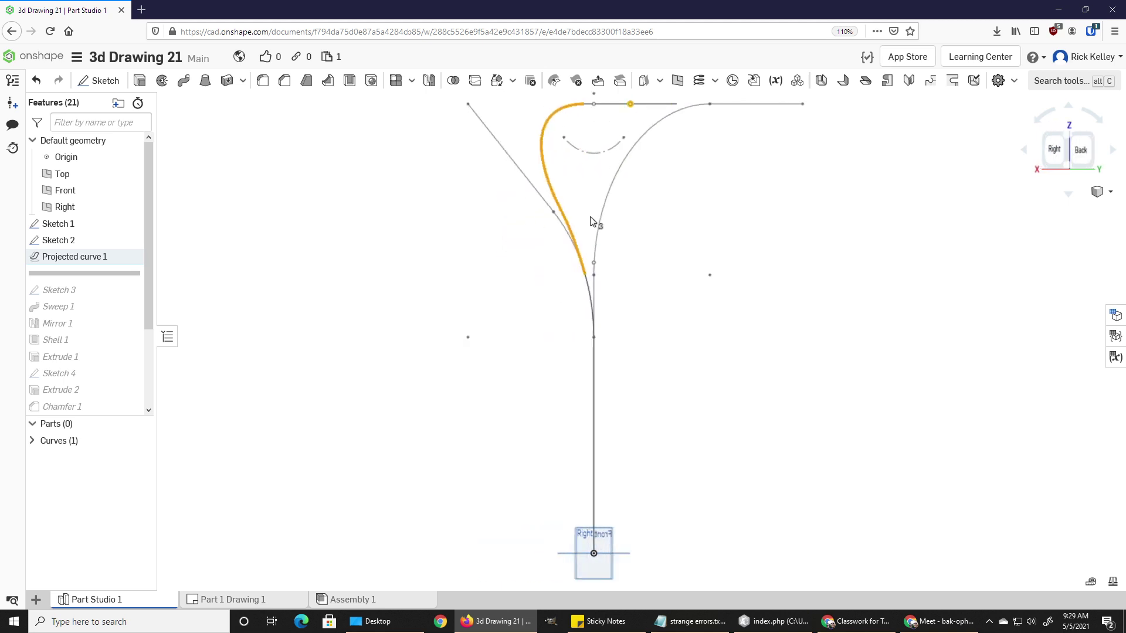
left_click(1082, 139)
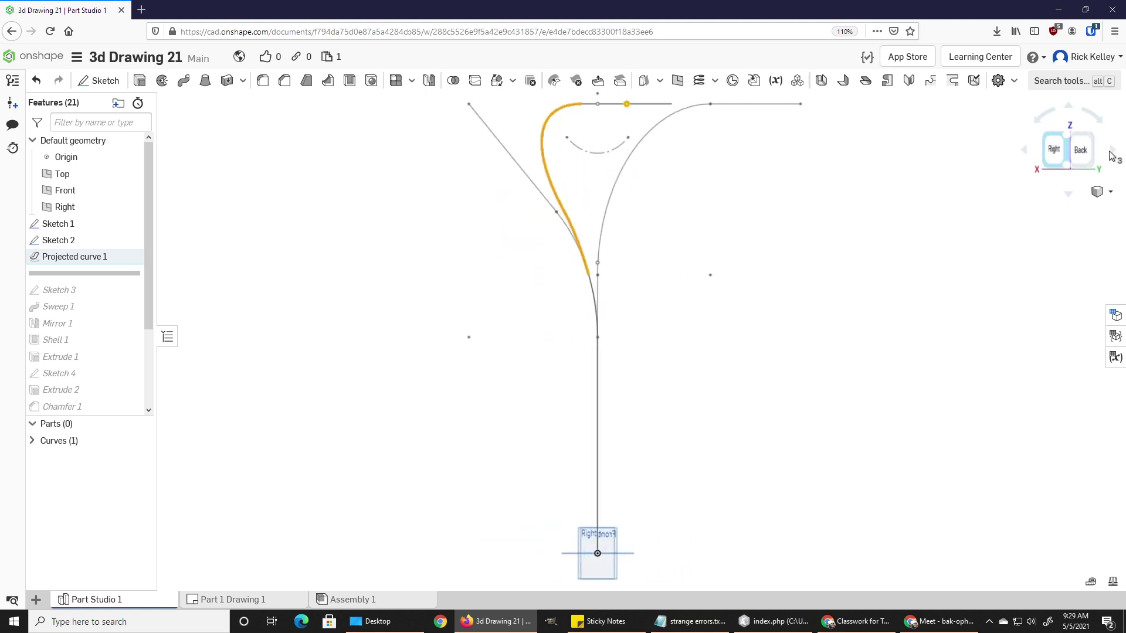
left_click(1081, 139)
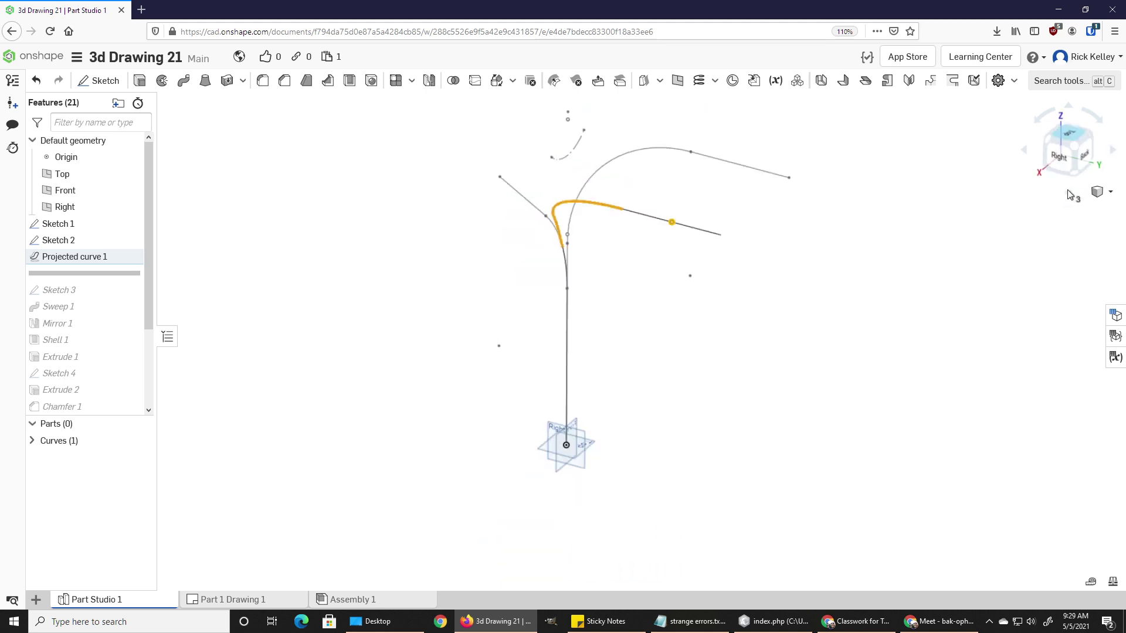
left_click(1072, 137)
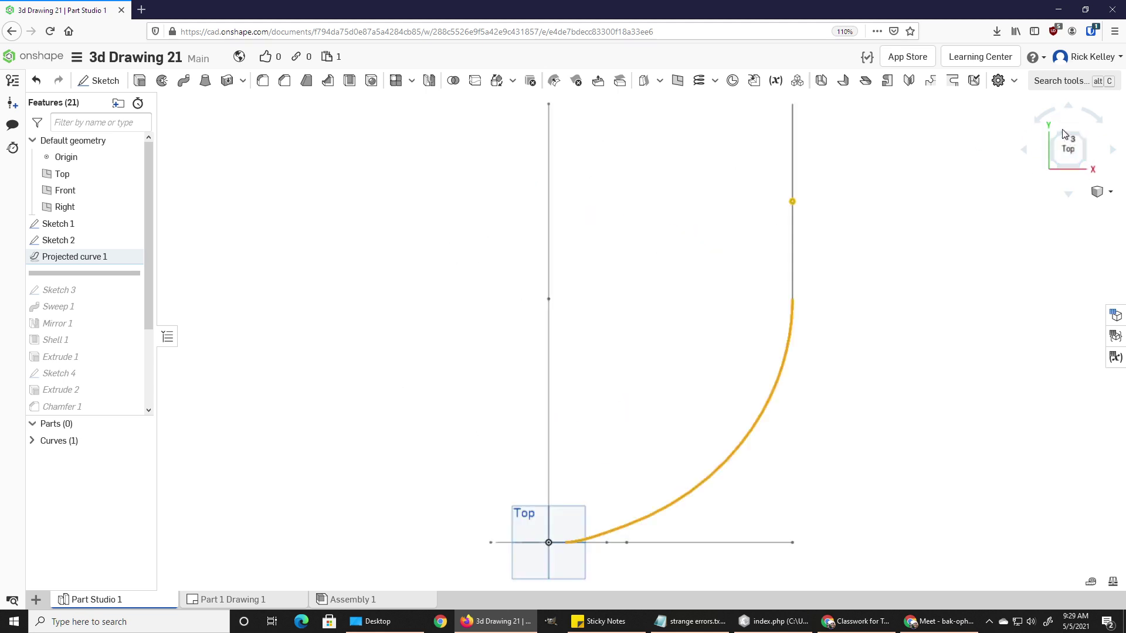
left_click(1086, 170)
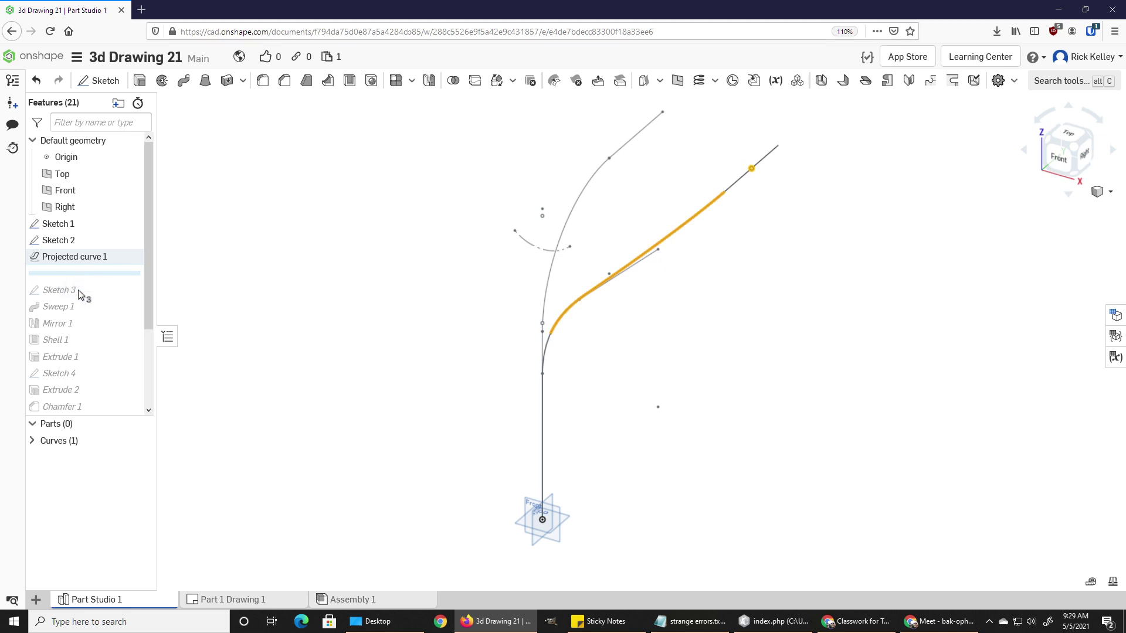
- Look up the Projected curve tool among the curve tools and by searching the tools for "proj", without starting it
left_click_drag(82, 276, 80, 282)
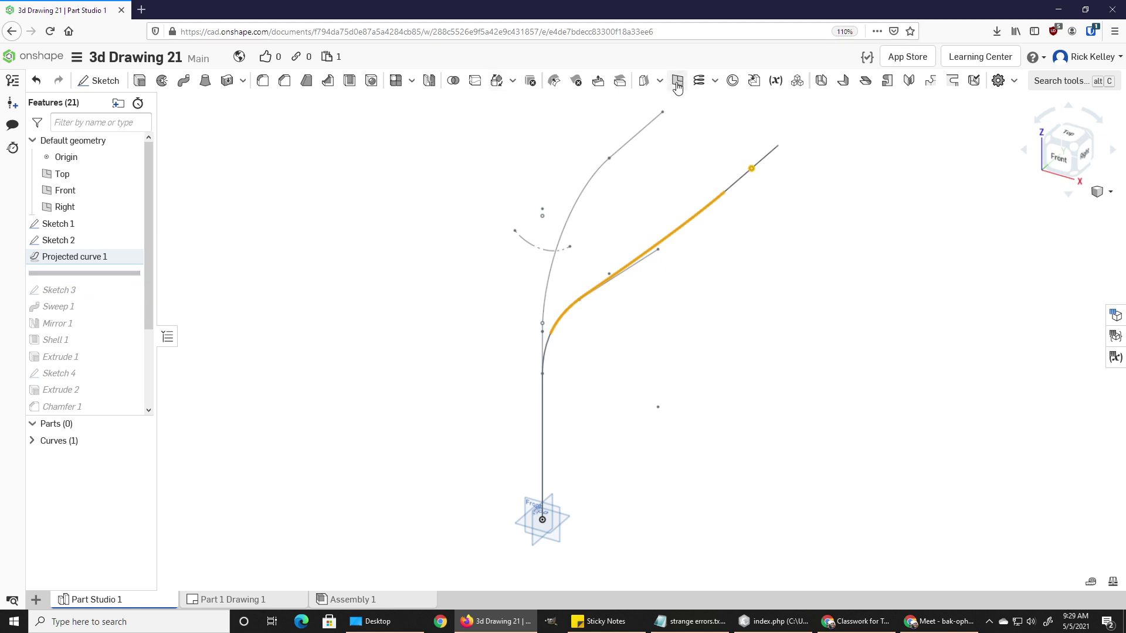
left_click(715, 84)
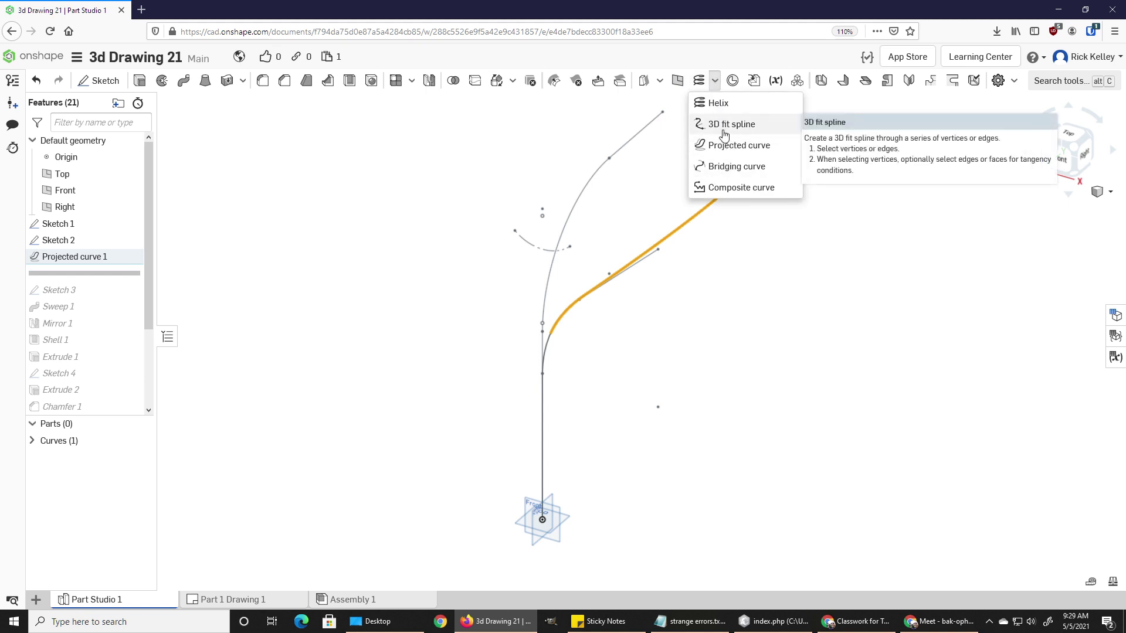
left_click(1055, 83)
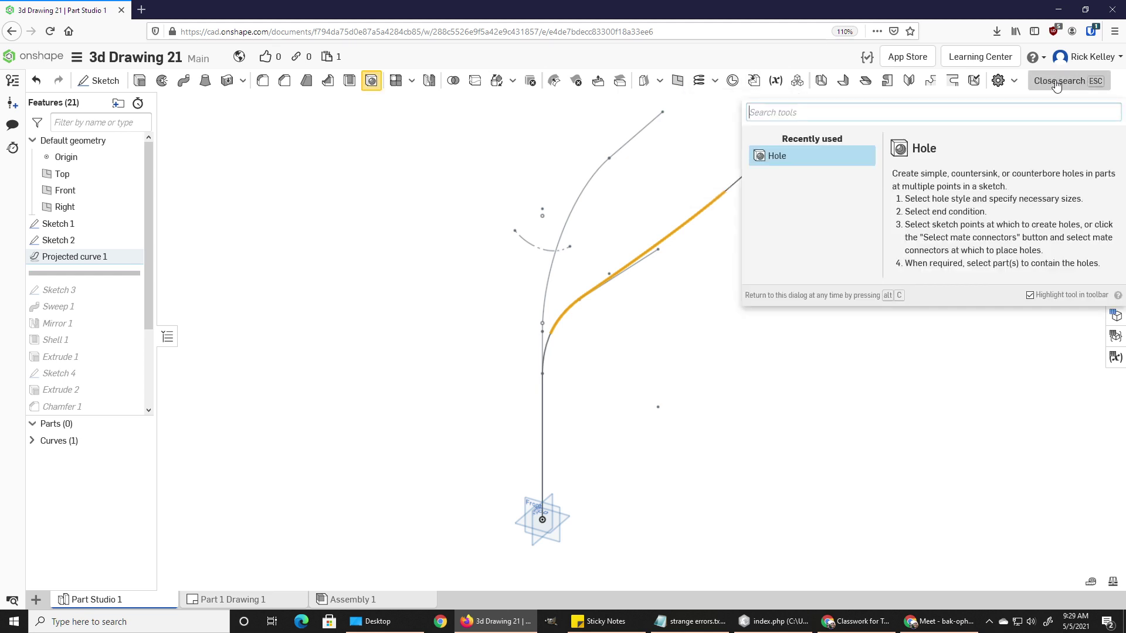
type("proj")
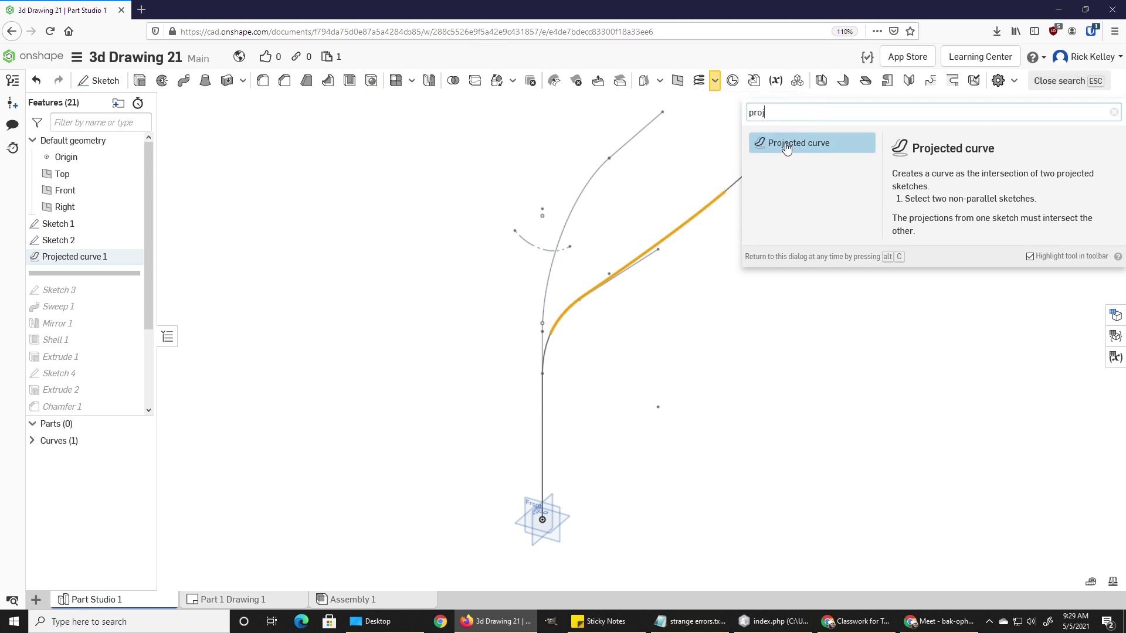
left_click(714, 80)
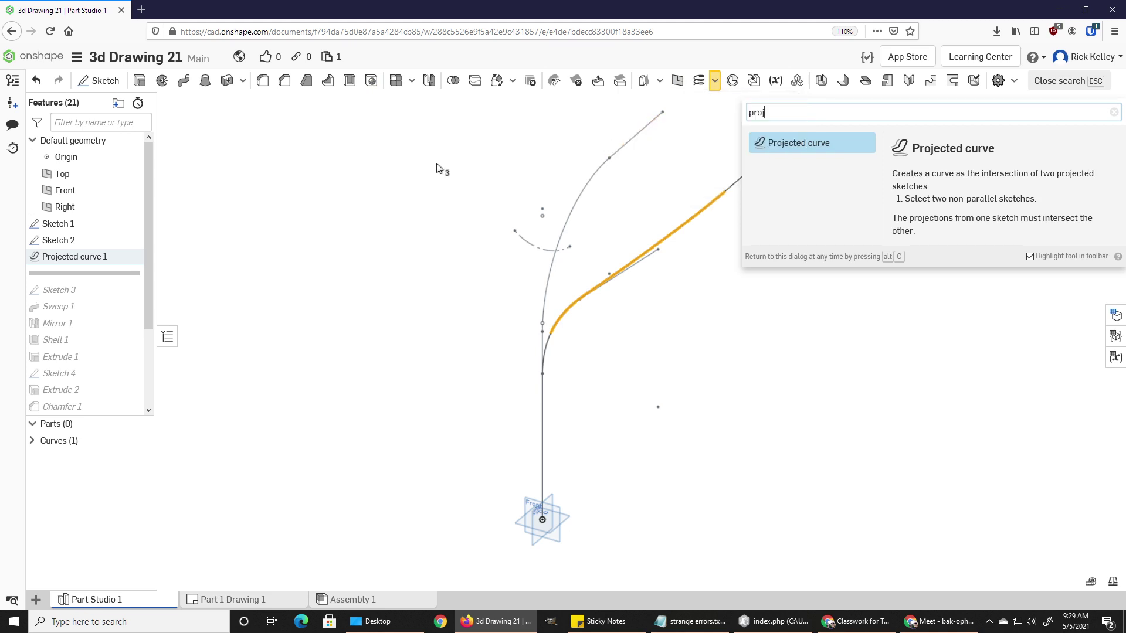
key("Escape")
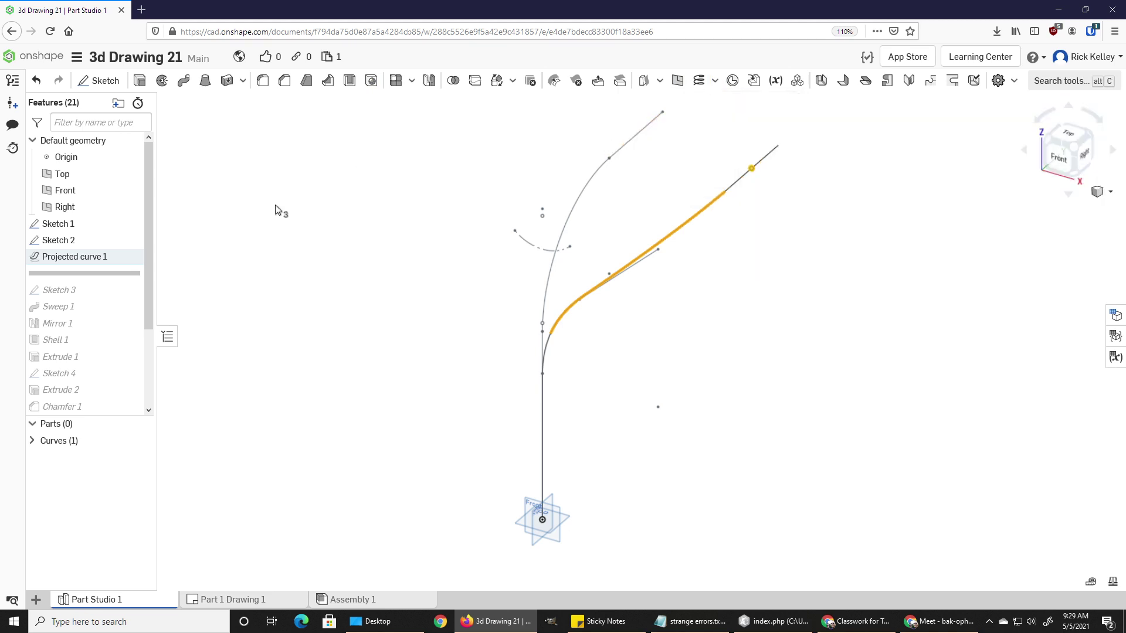
- Roll the feature history forward past Sketch 3 and Sweep 1 and review the sweep's profile and path settings
left_click_drag(77, 272, 74, 295)
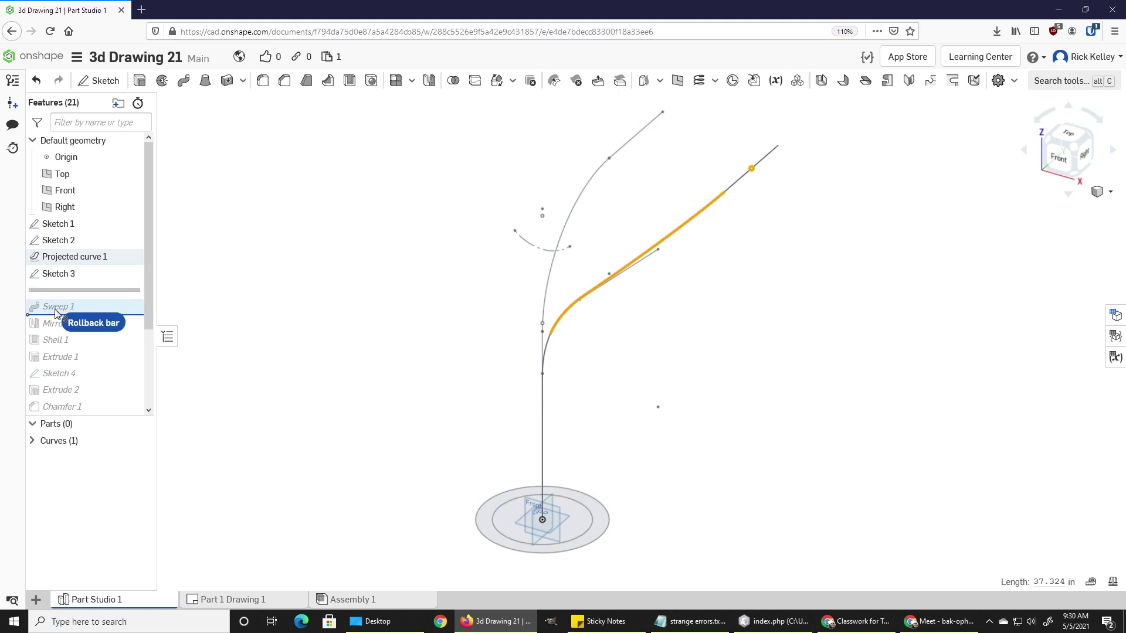
left_click_drag(56, 313, 56, 314)
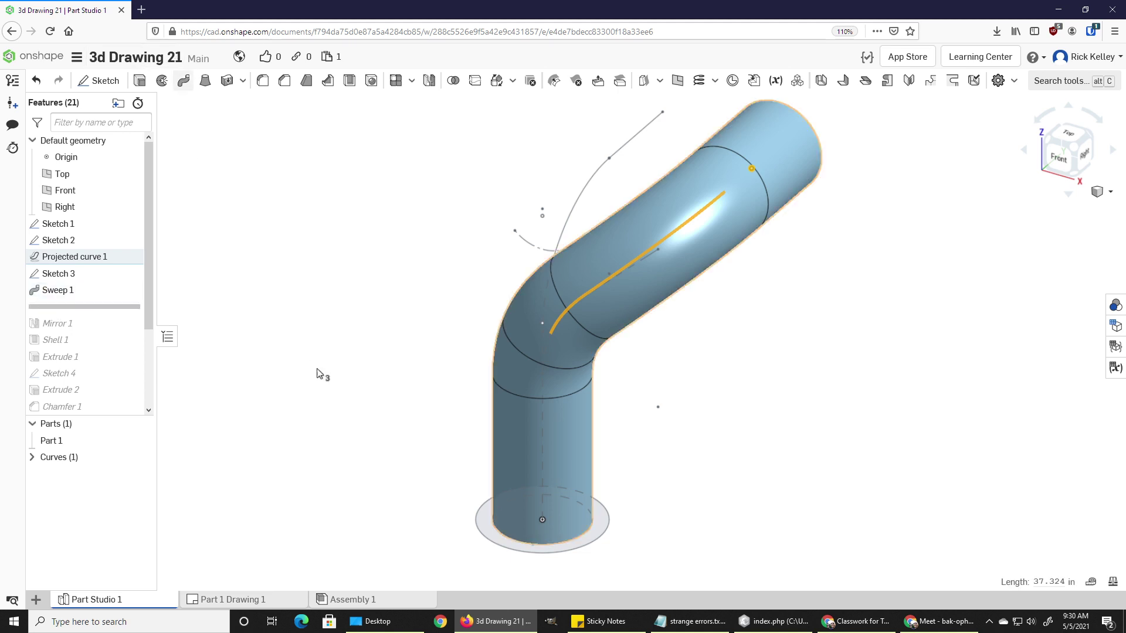
double_click(64, 291)
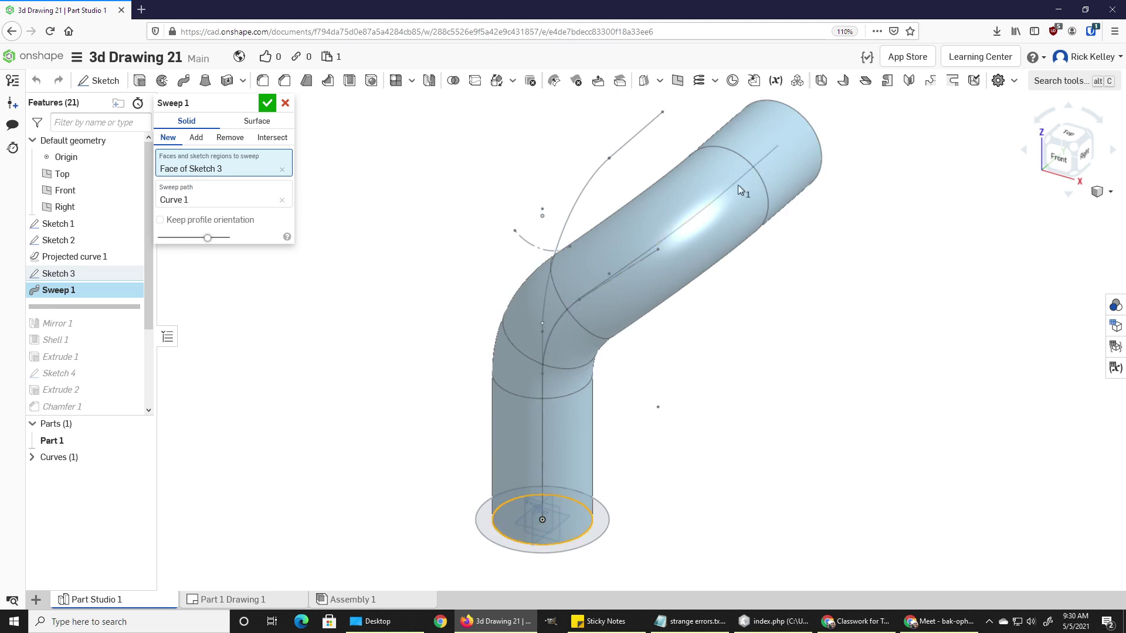
left_click(267, 105)
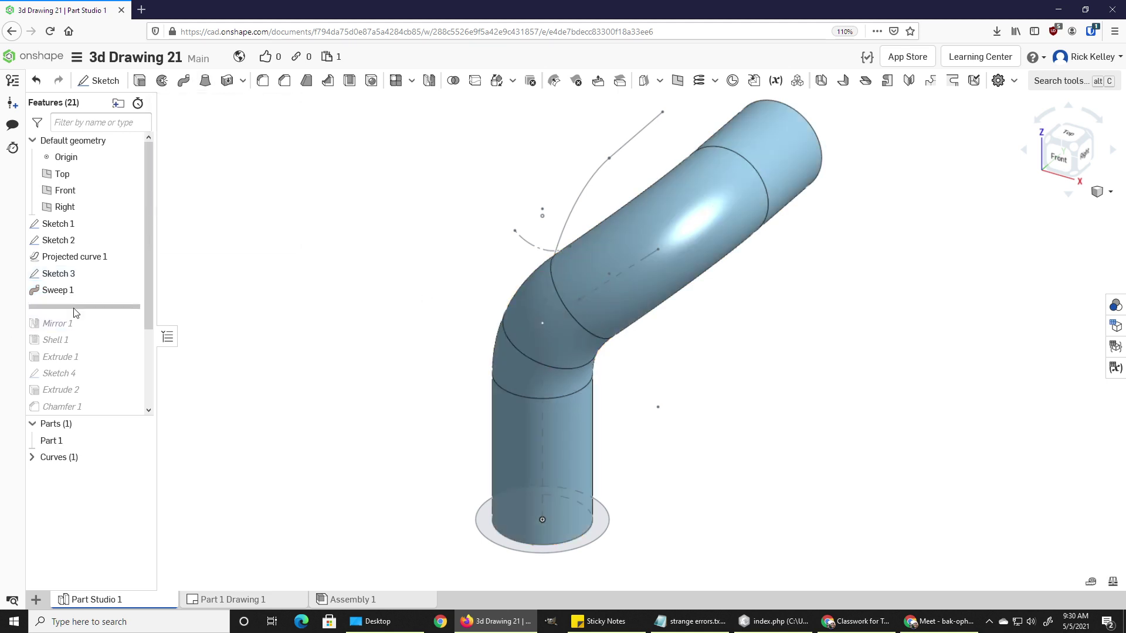
- Roll the feature history forward past Mirror 1 and inspect both pipe branches as a whole
left_click_drag(70, 329, 70, 332)
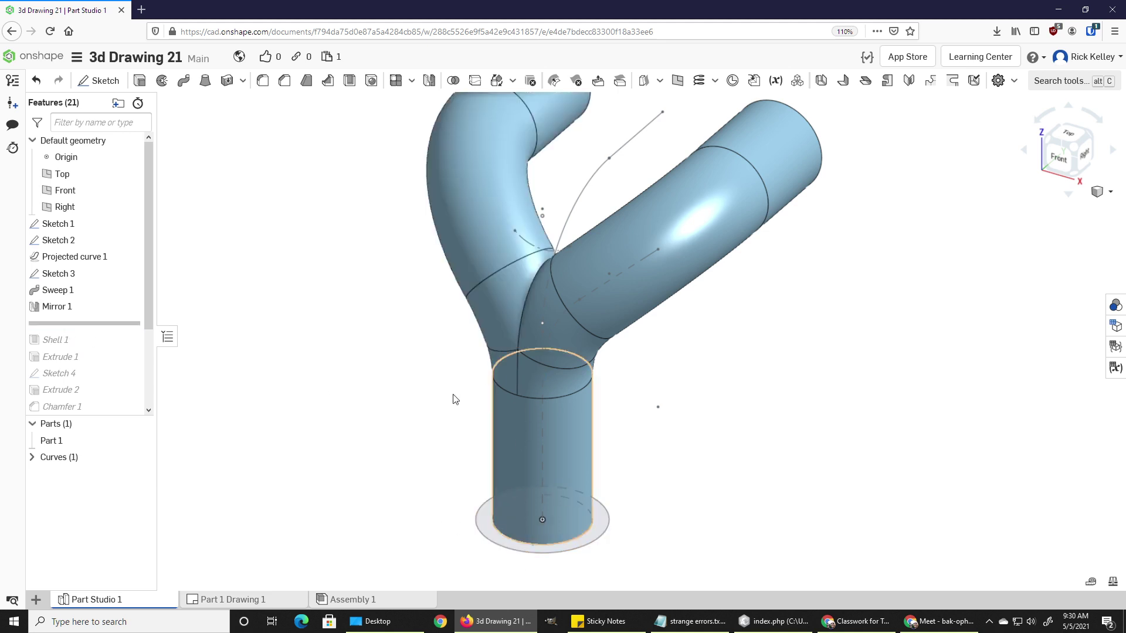
right_click_drag(484, 409, 420, 377)
scroll(442, 413, "down", 4)
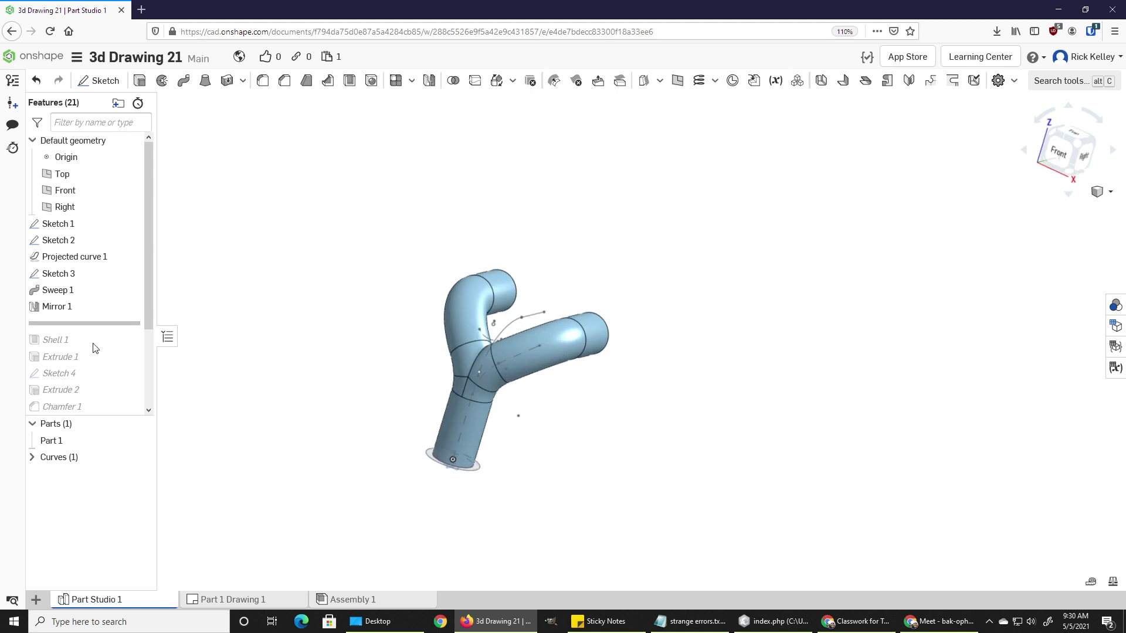
- Roll the feature history forward past Shell 1, inspect the open pipe ends, and review the shell's removed faces and thickness without changing them
left_click_drag(58, 339, 58, 346)
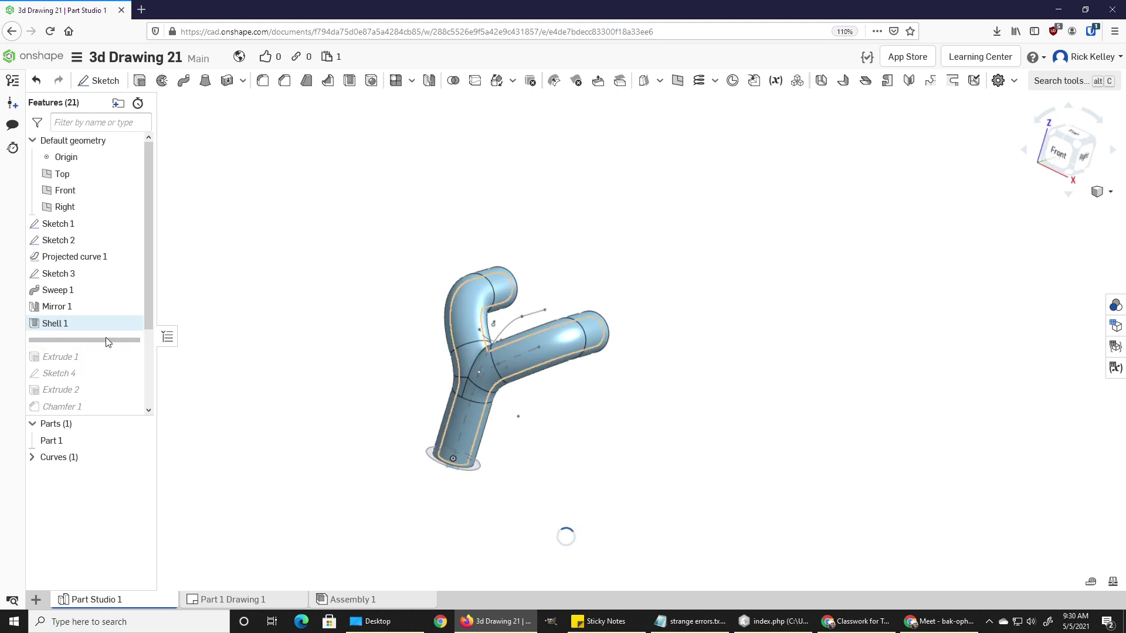
right_click_drag(367, 389, 402, 340)
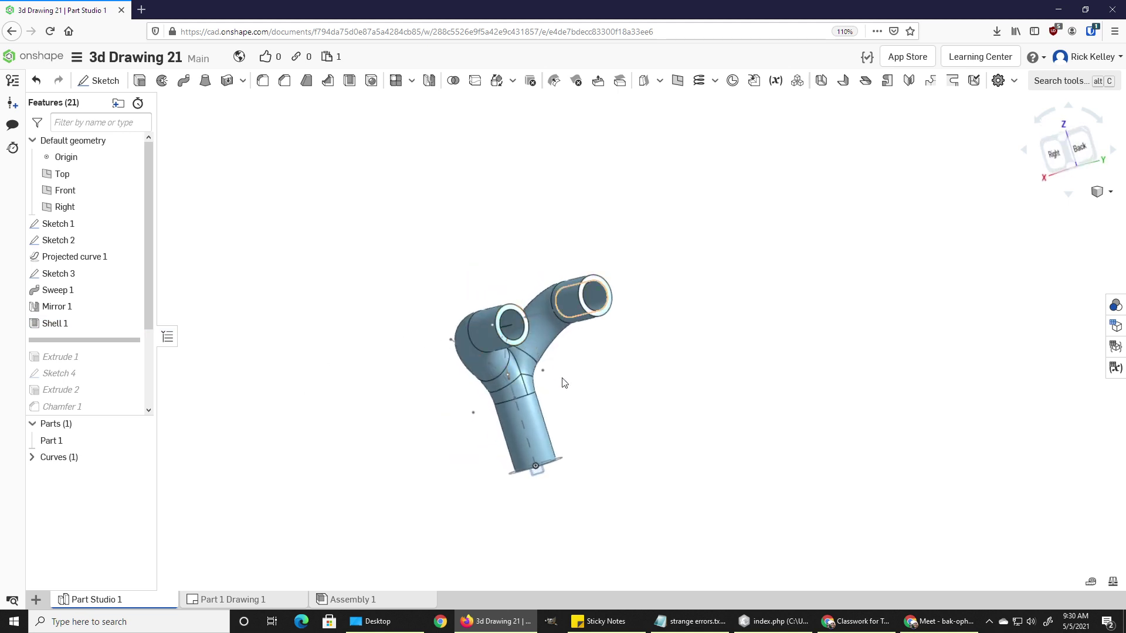
right_click_drag(539, 334, 529, 392)
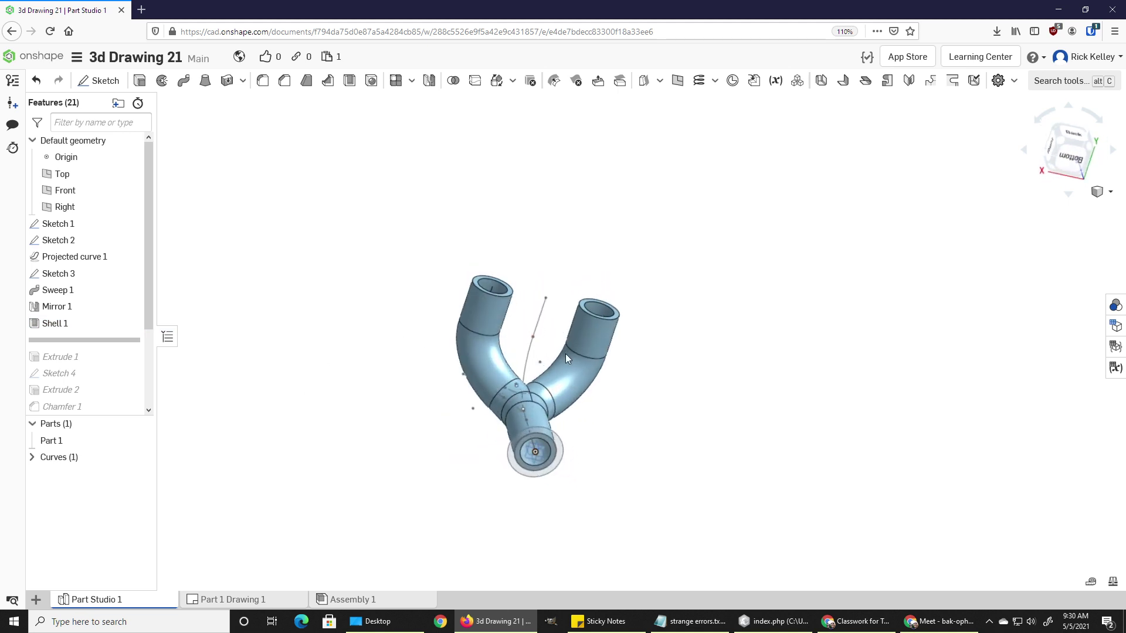
right_click_drag(567, 358, 623, 374)
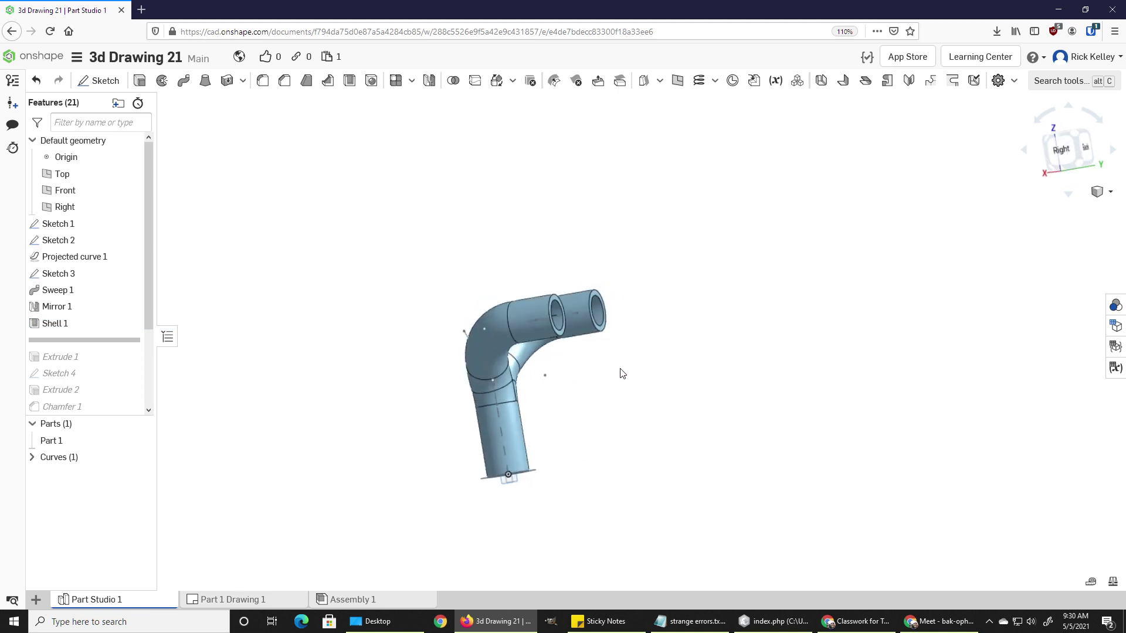
double_click(55, 323)
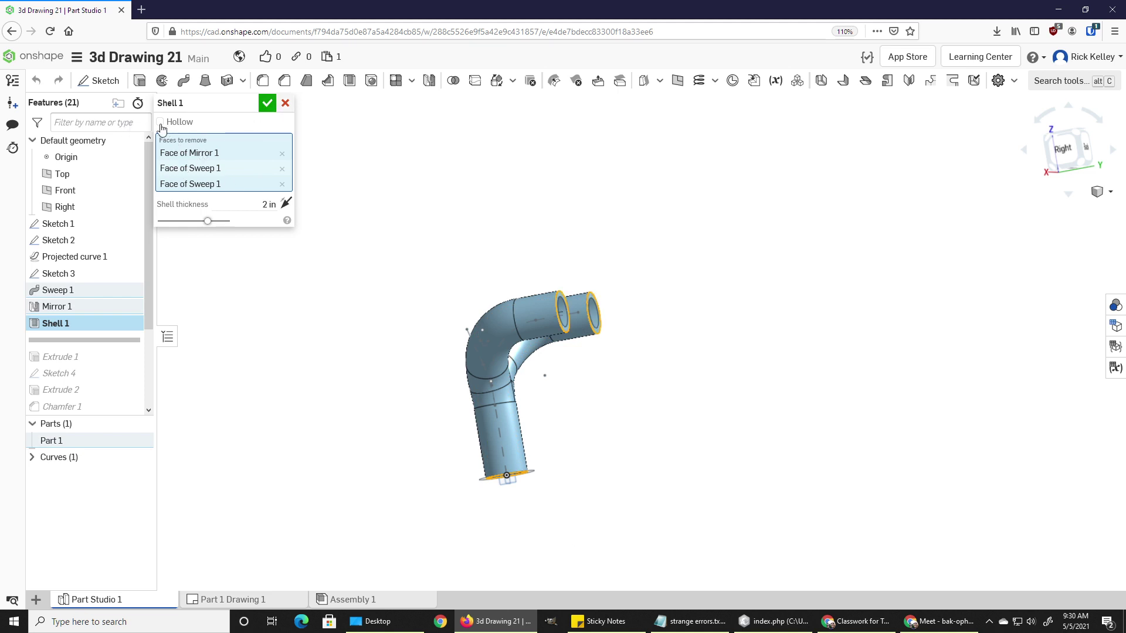
left_click(285, 103)
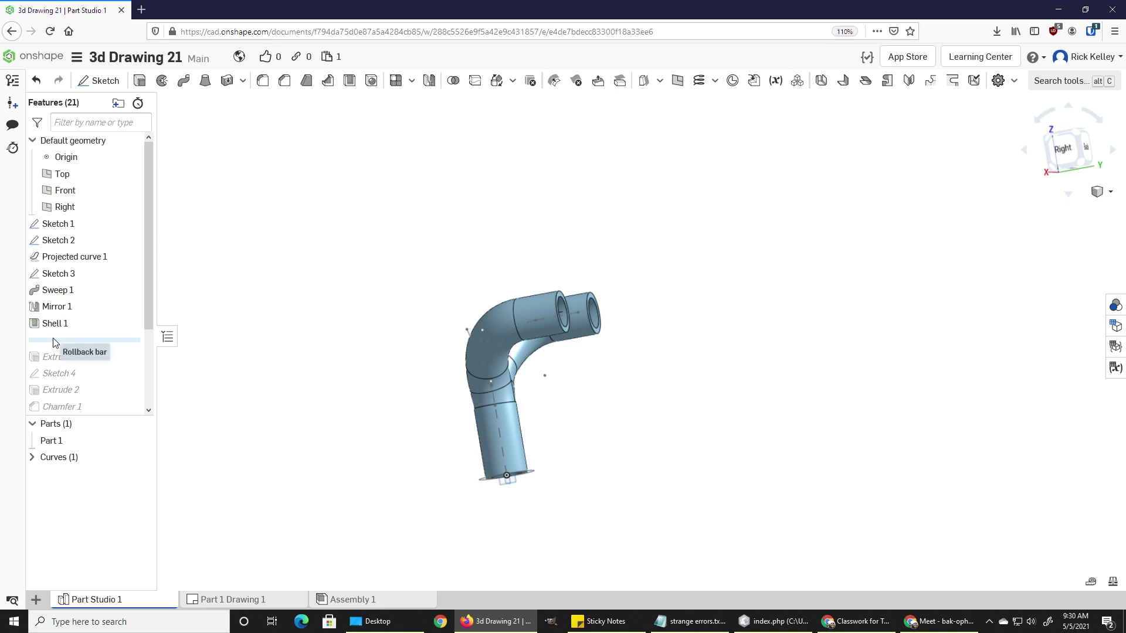
- Roll the feature history forward past Extrude 1 and inspect the ring at the base of the pipe
left_click_drag(54, 358, 55, 371)
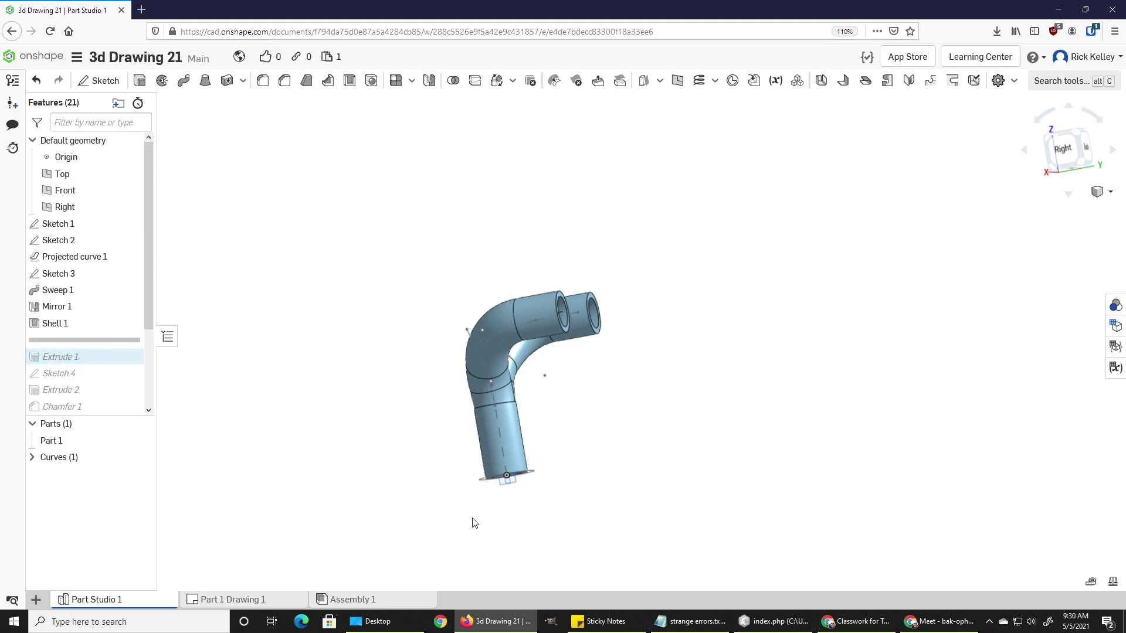
scroll(488, 467, "up", 4)
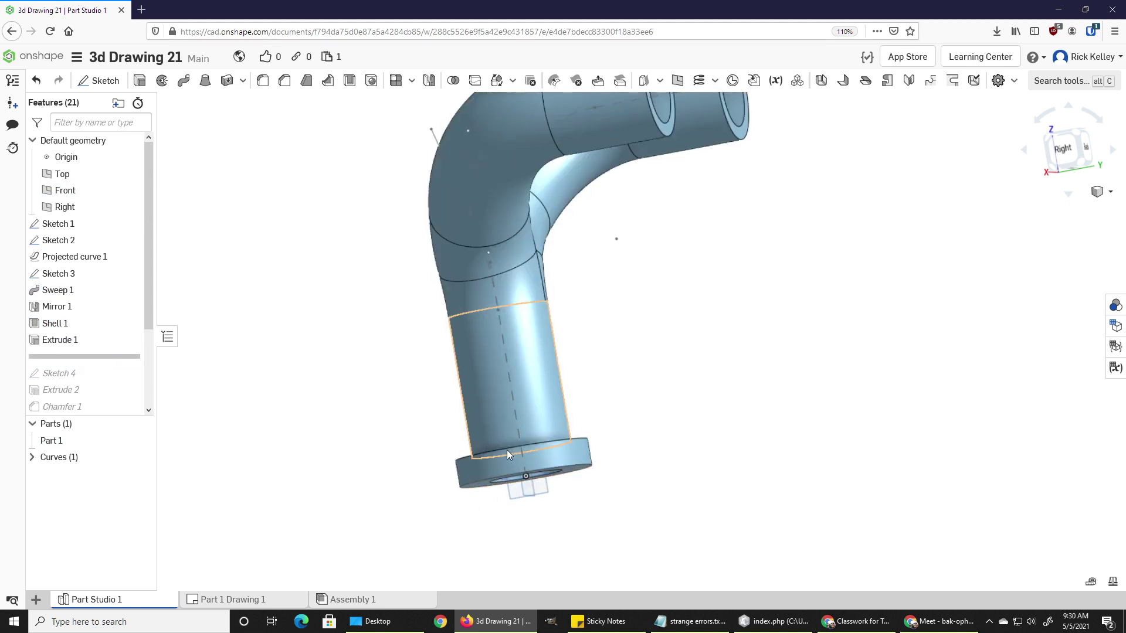
right_click_drag(507, 450, 563, 461)
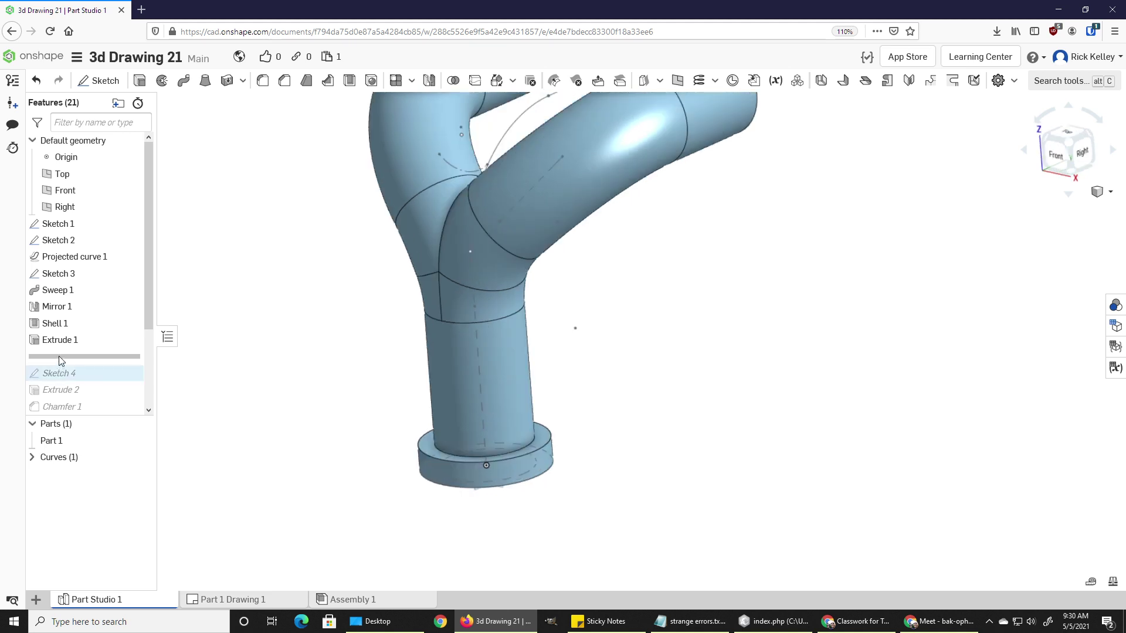
- Roll the feature history forward past Sketch 4 and Extrude 2 to include the wider collar above the base ring
left_click_drag(59, 357, 57, 377)
left_click(57, 378)
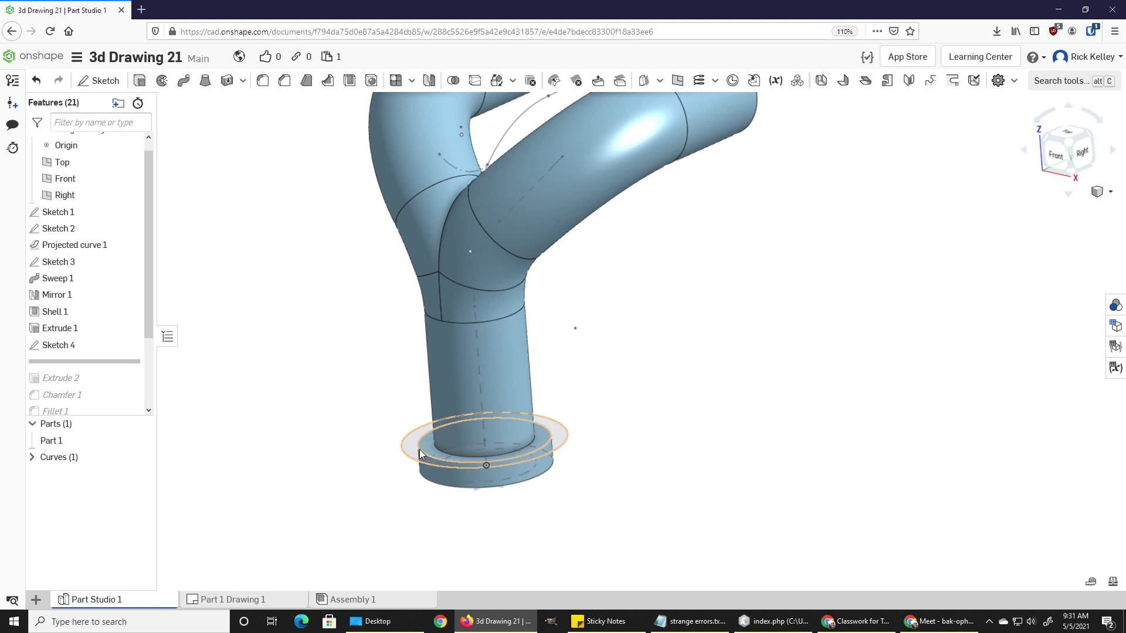
scroll(86, 367, "down", 2)
left_click(86, 368)
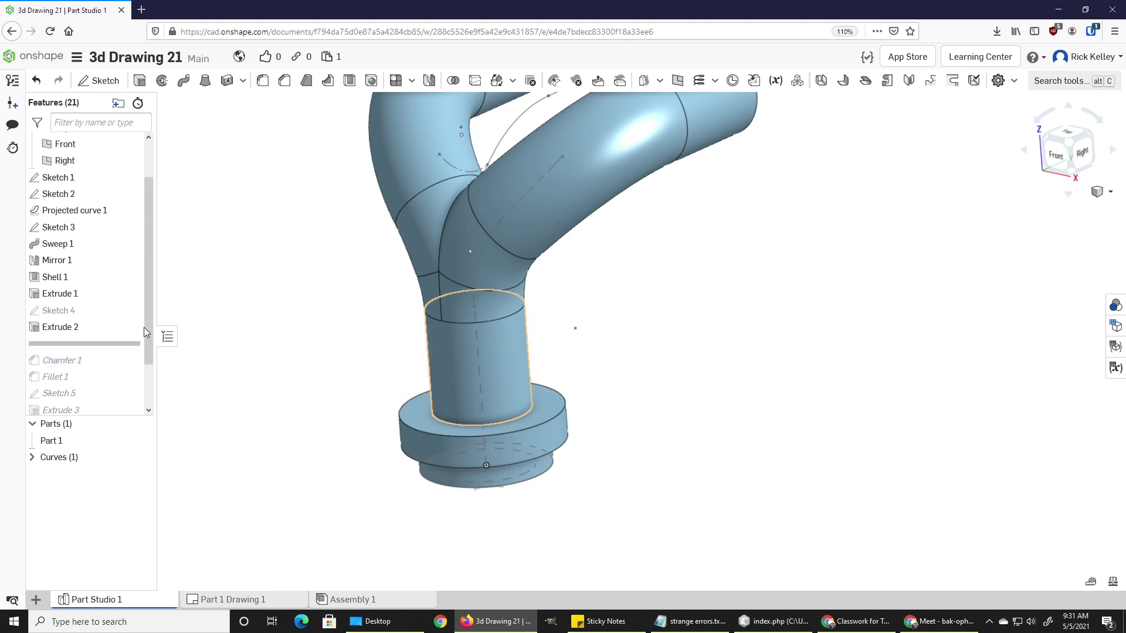
- Roll the feature history forward past Chamfer 1 and Fillet 1 and inspect the blend between the two branches, ending in the front view
scroll(80, 322, "down", 3)
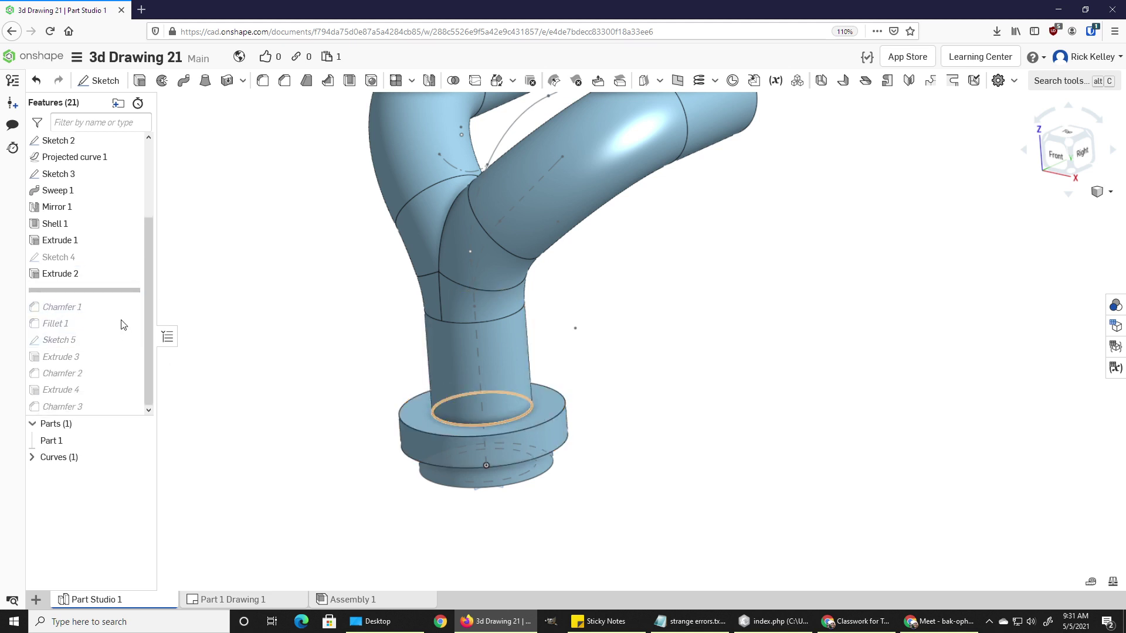
left_click_drag(86, 291, 86, 317)
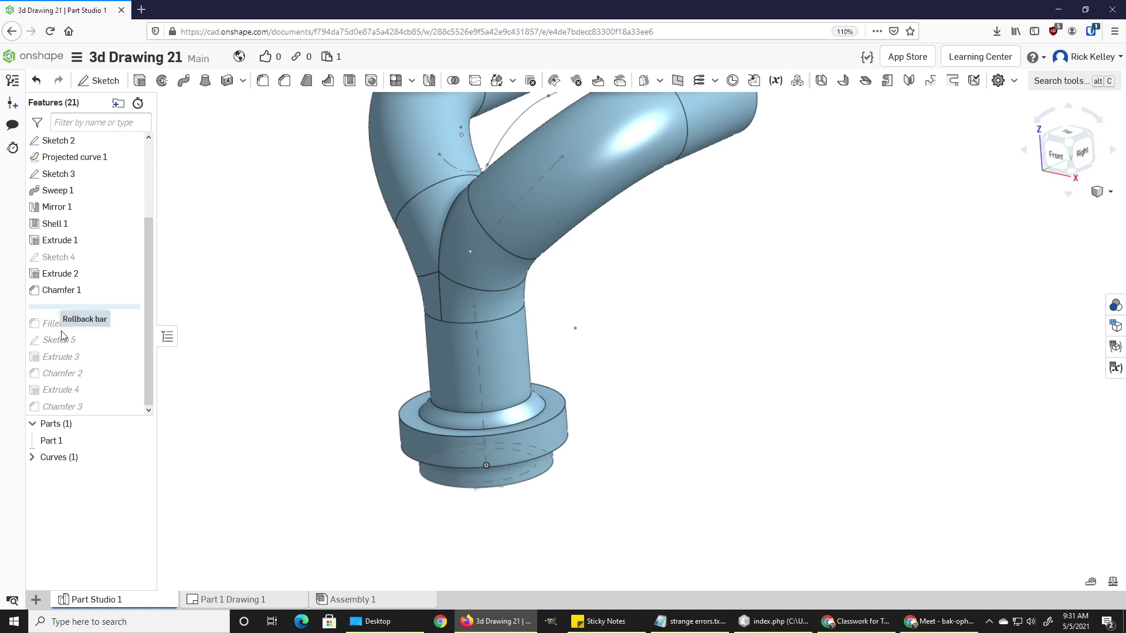
left_click_drag(63, 336, 65, 336)
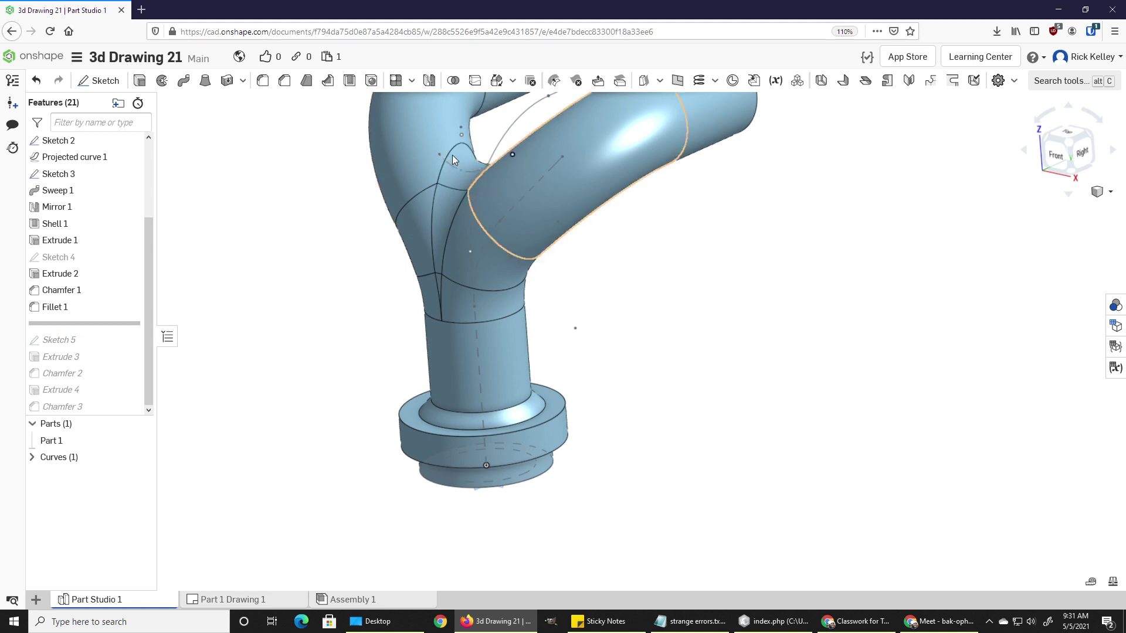
right_click_drag(565, 389, 598, 379)
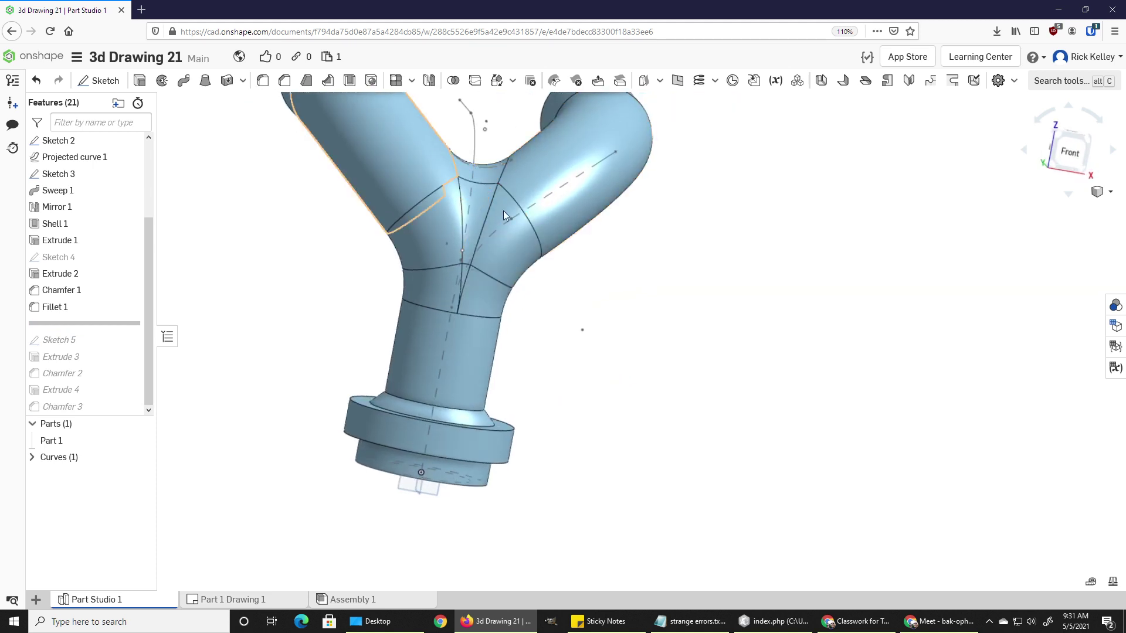
left_click(1075, 157)
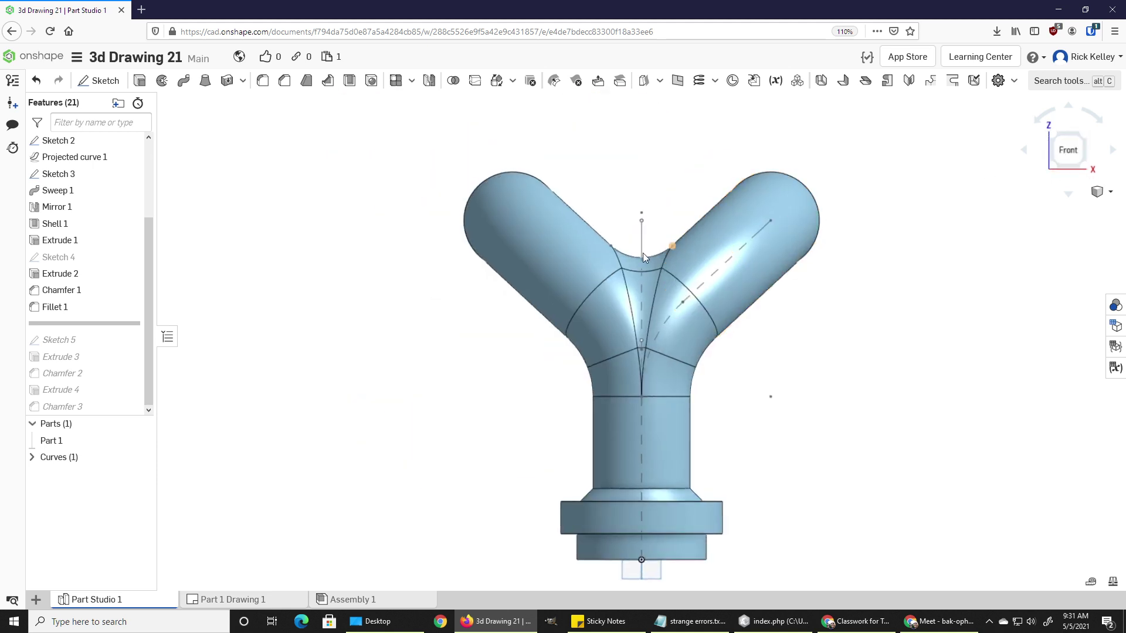
- Roll the feature history forward past Sketch 5 to bring in the flange outline with its two mounting holes
scroll(642, 253, "up", 2)
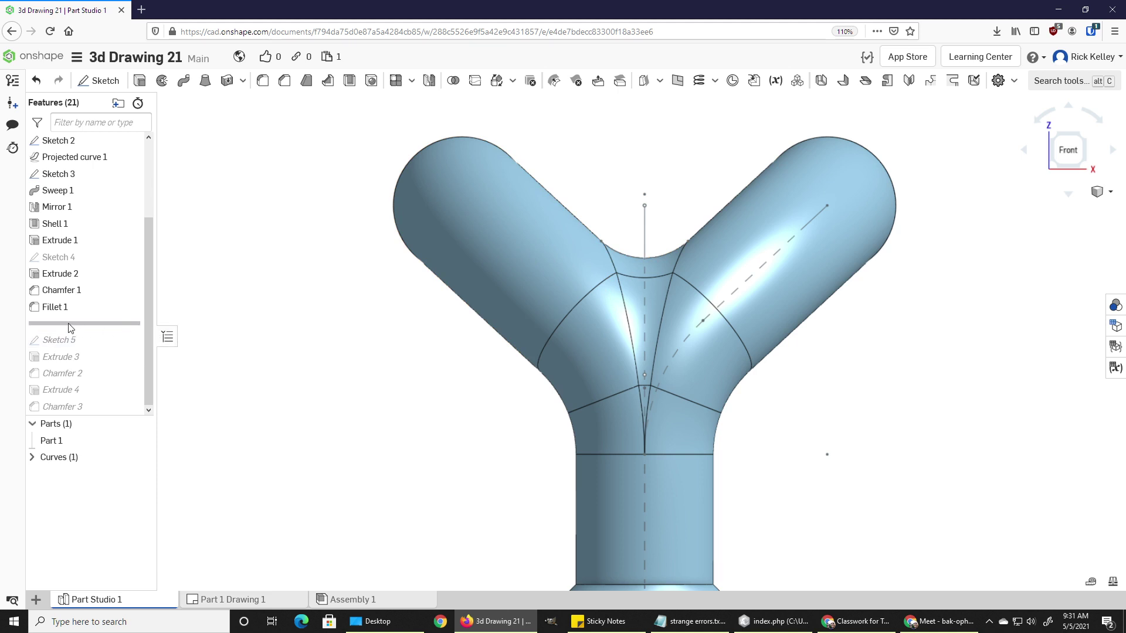
scroll(69, 329, "up", 2)
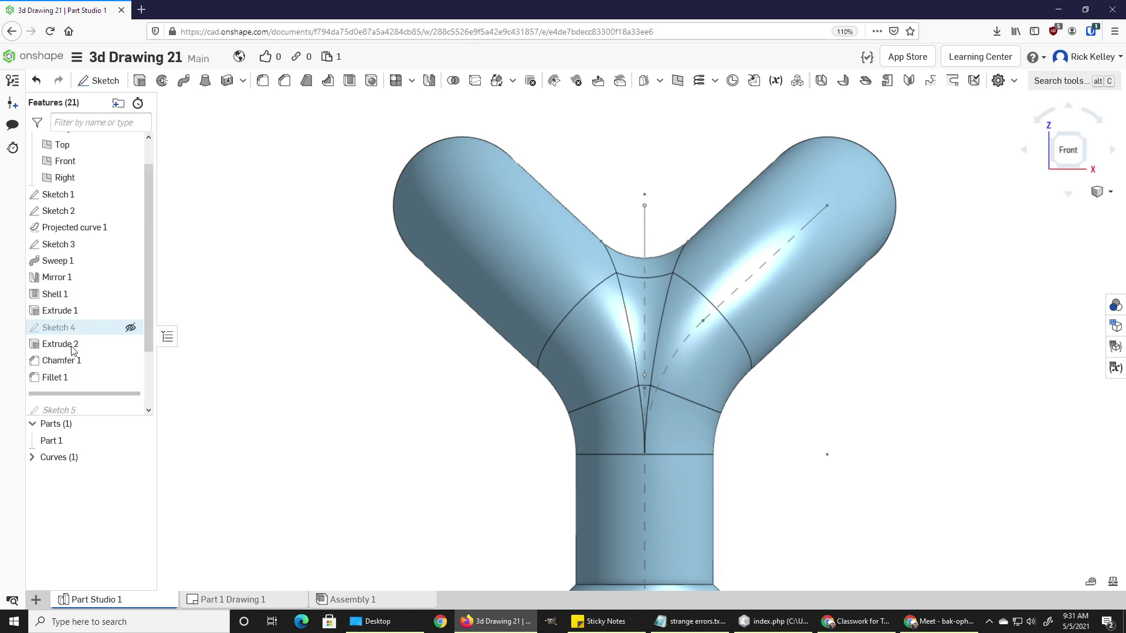
scroll(73, 350, "up", 2)
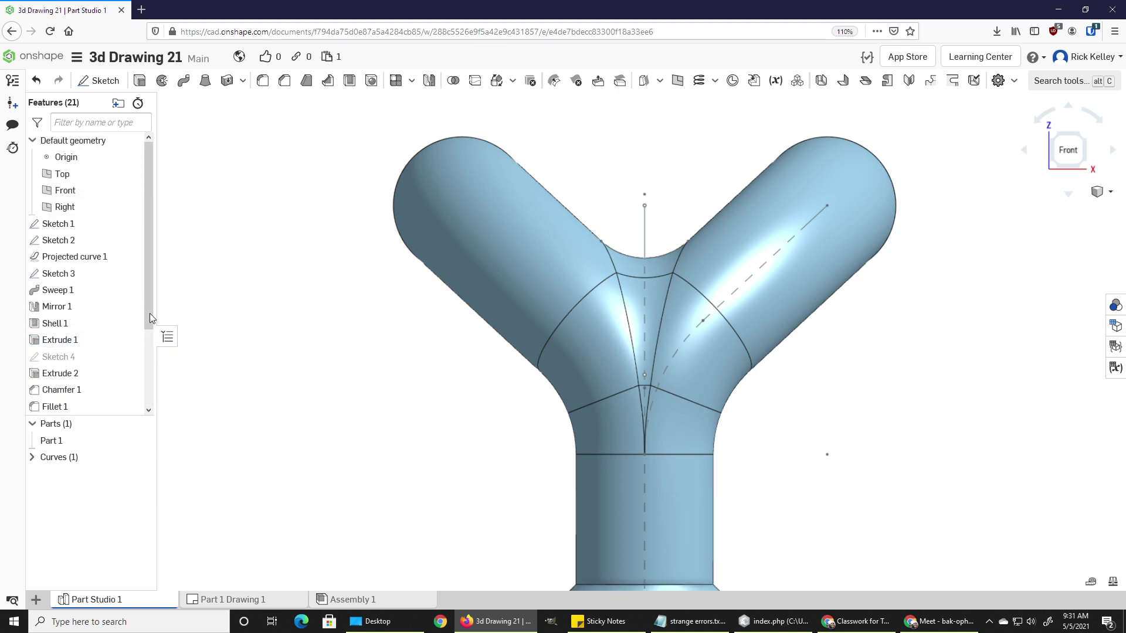
left_click_drag(150, 317, 149, 393)
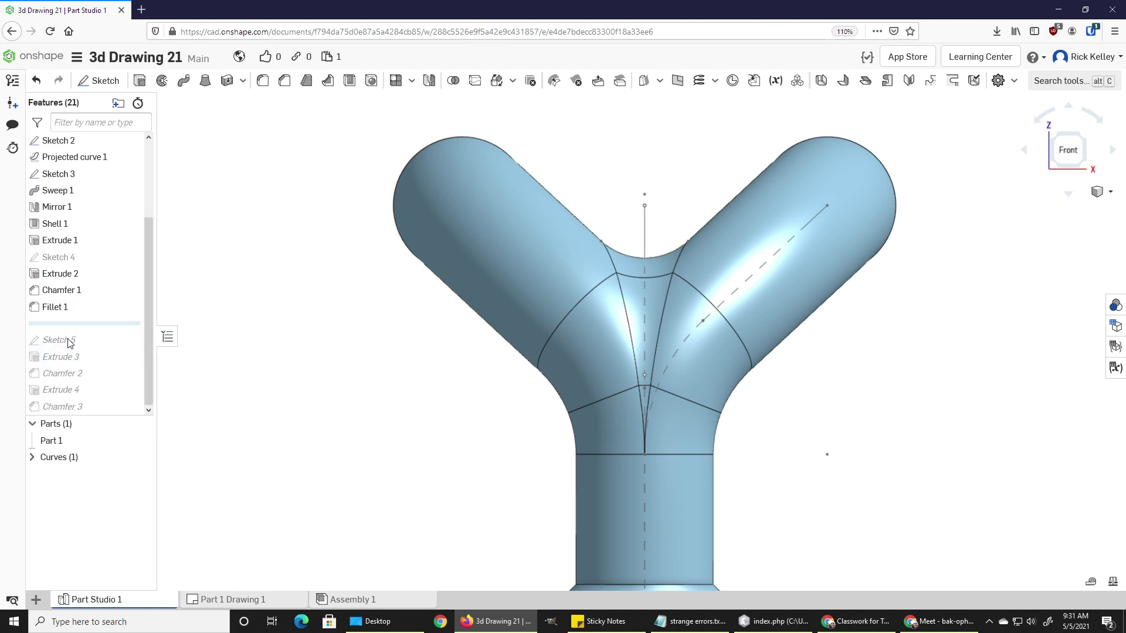
left_click_drag(71, 343, 70, 347)
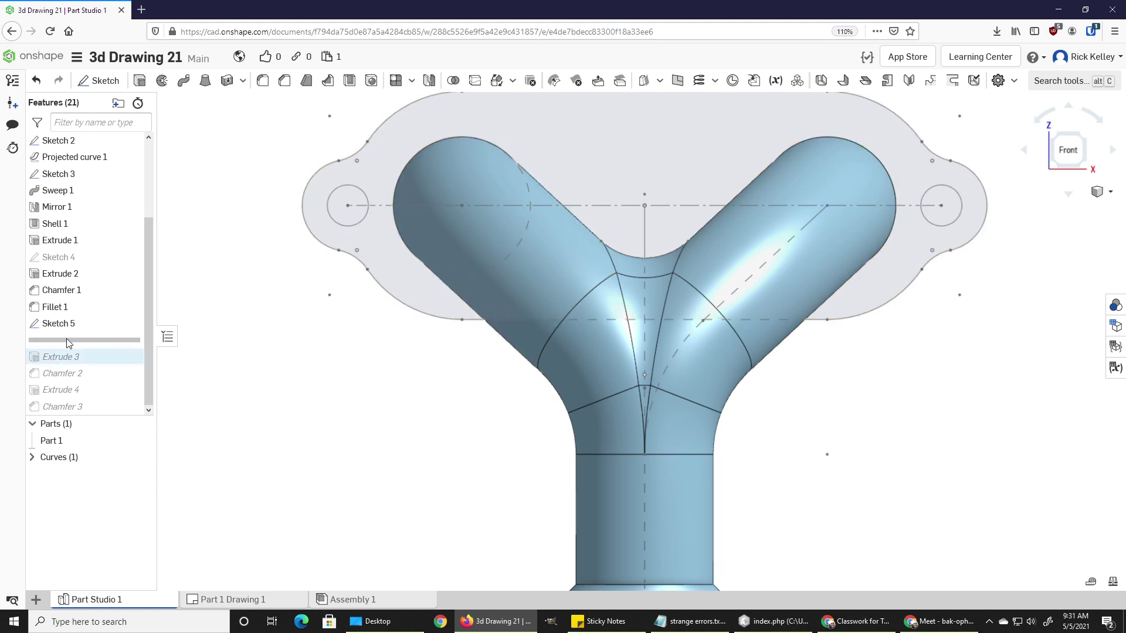
- Roll the feature history forward past Extrude 3 and inspect the flange joining the two branch ends
left_click_drag(68, 345, 70, 365)
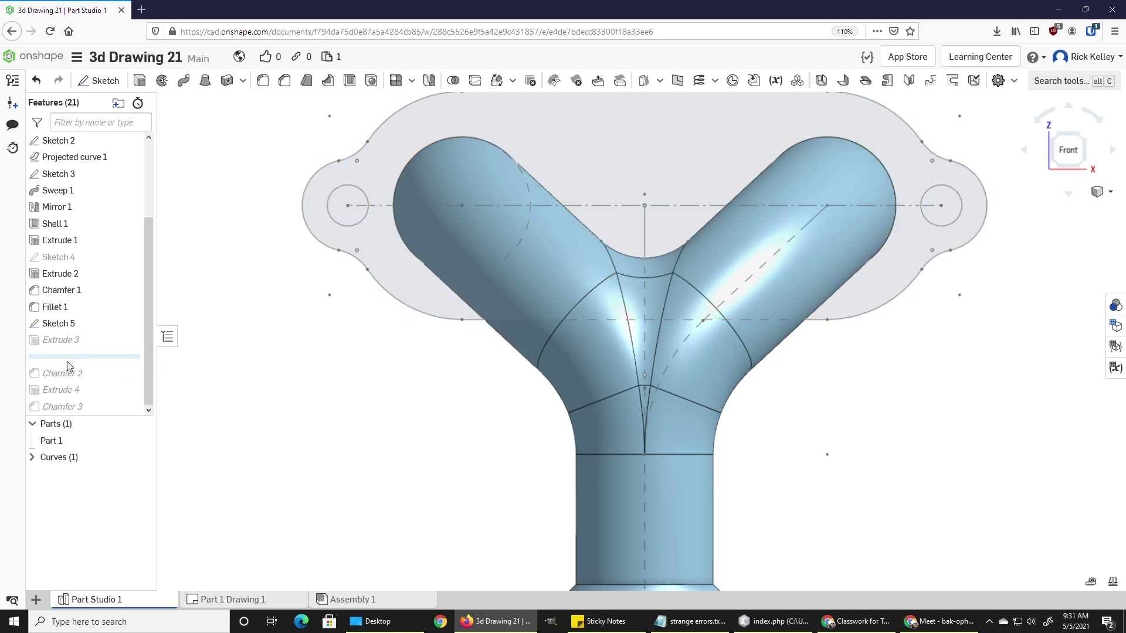
right_click_drag(583, 419, 688, 383)
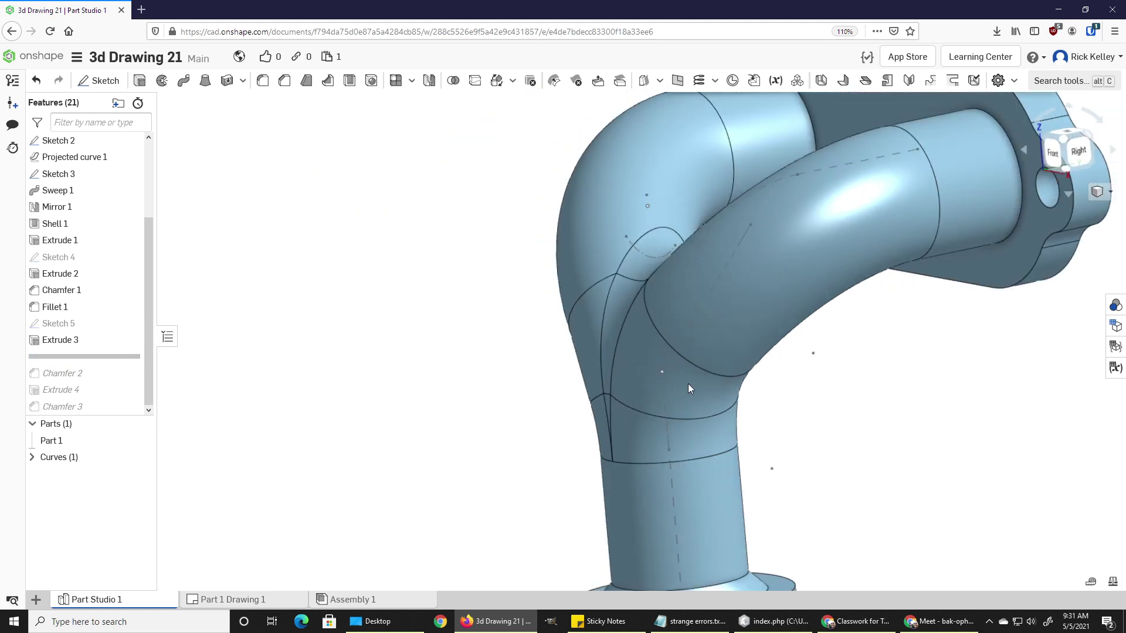
scroll(687, 383, "down", 5)
middle_click_drag(724, 366, 626, 389)
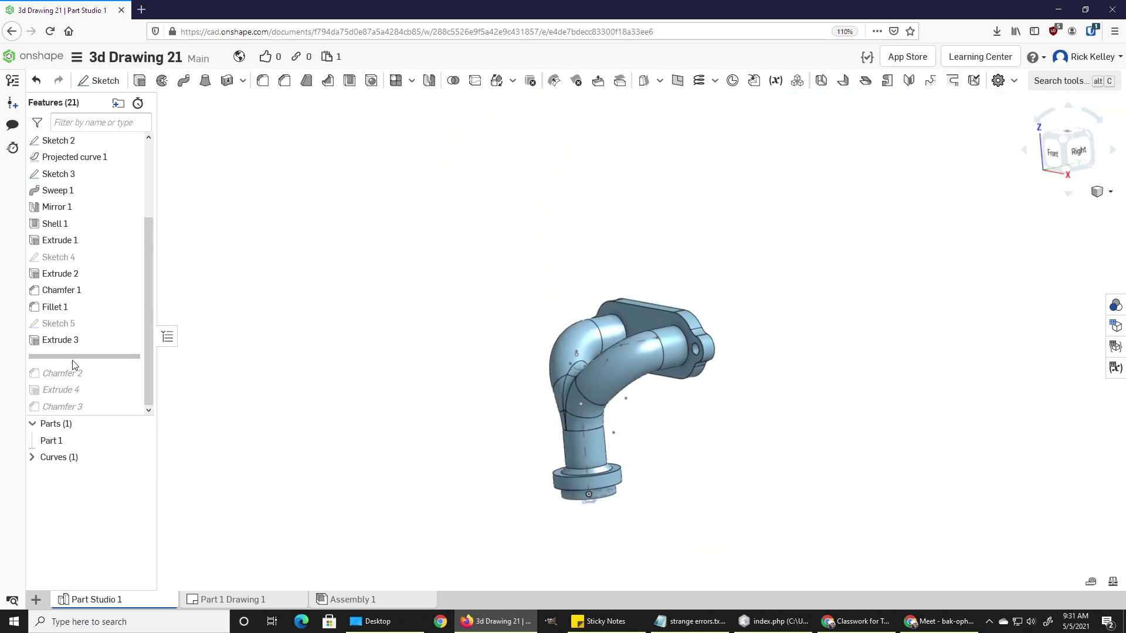
- Roll the feature history forward past Chamfer 2 and inspect the pipe joints and openings on both sides of the flange
left_click_drag(74, 365, 83, 380)
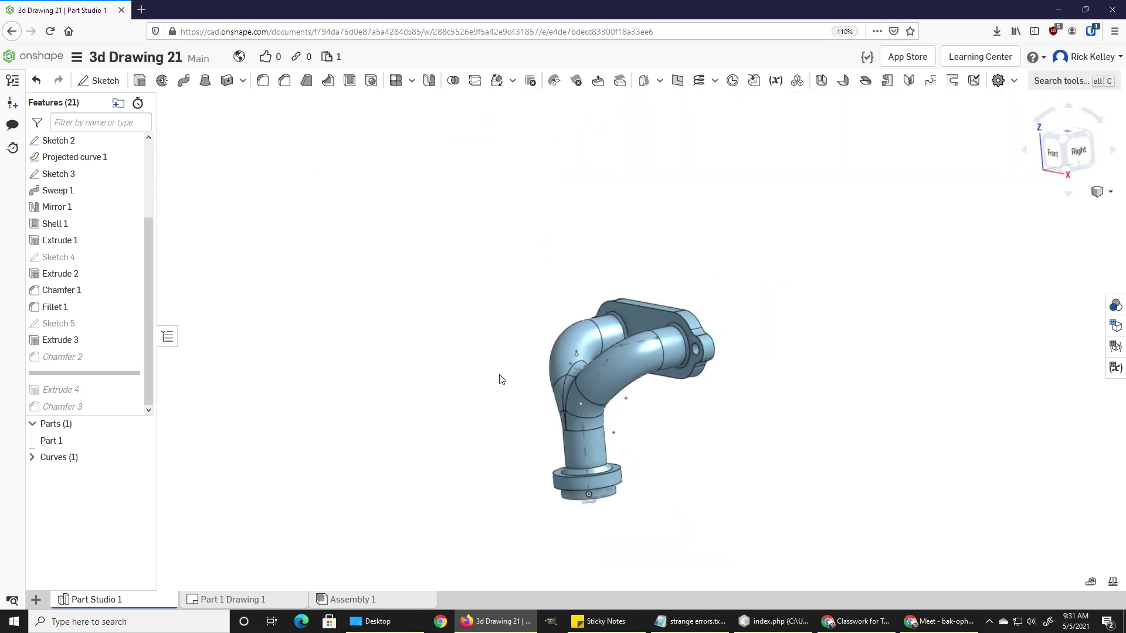
scroll(684, 339, "up", 5)
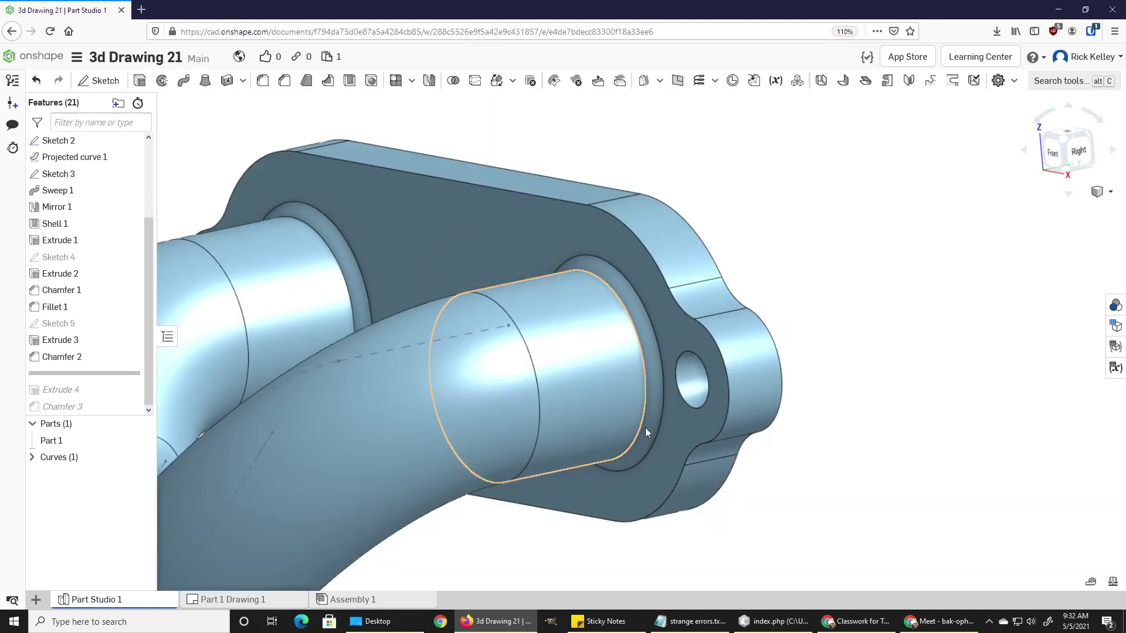
right_click_drag(540, 446, 521, 444)
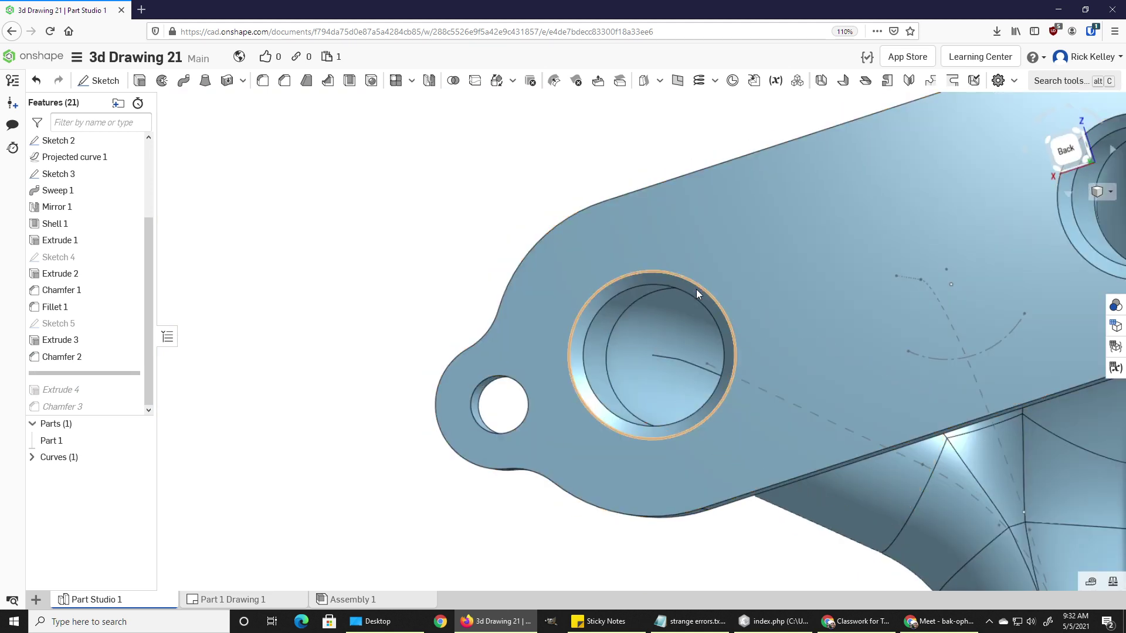
scroll(781, 354, "down", 10)
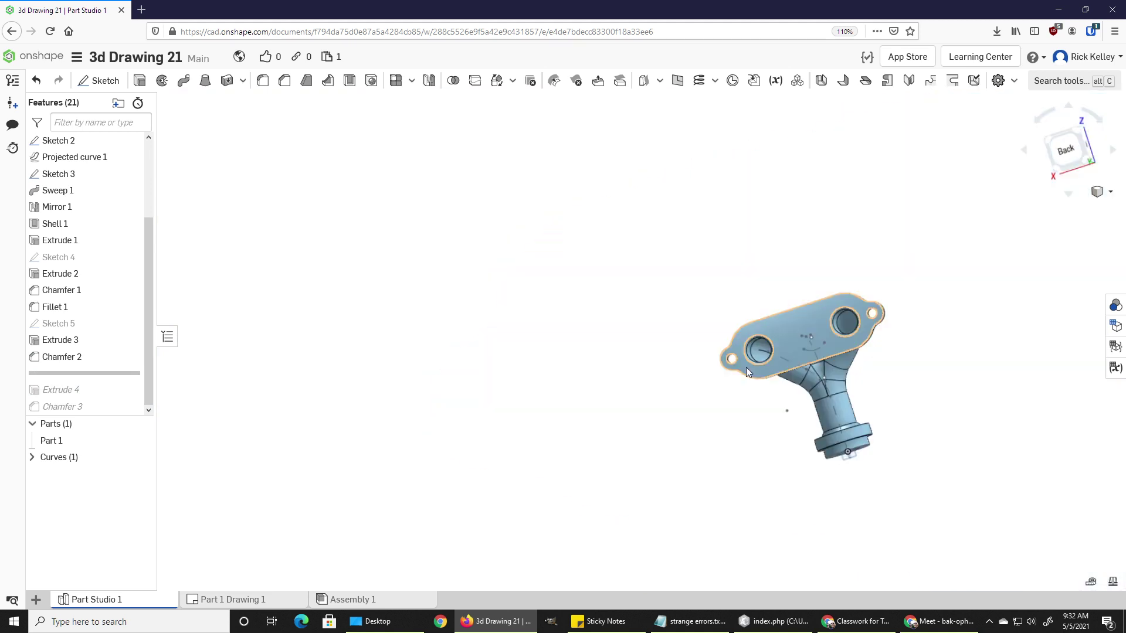
- Roll the feature history forward past Extrude 4, comparing the bore at the pipe's base with and without it
right_click_drag(762, 364, 761, 463)
scroll(762, 463, "up", 6)
scroll(761, 467, "down", 3)
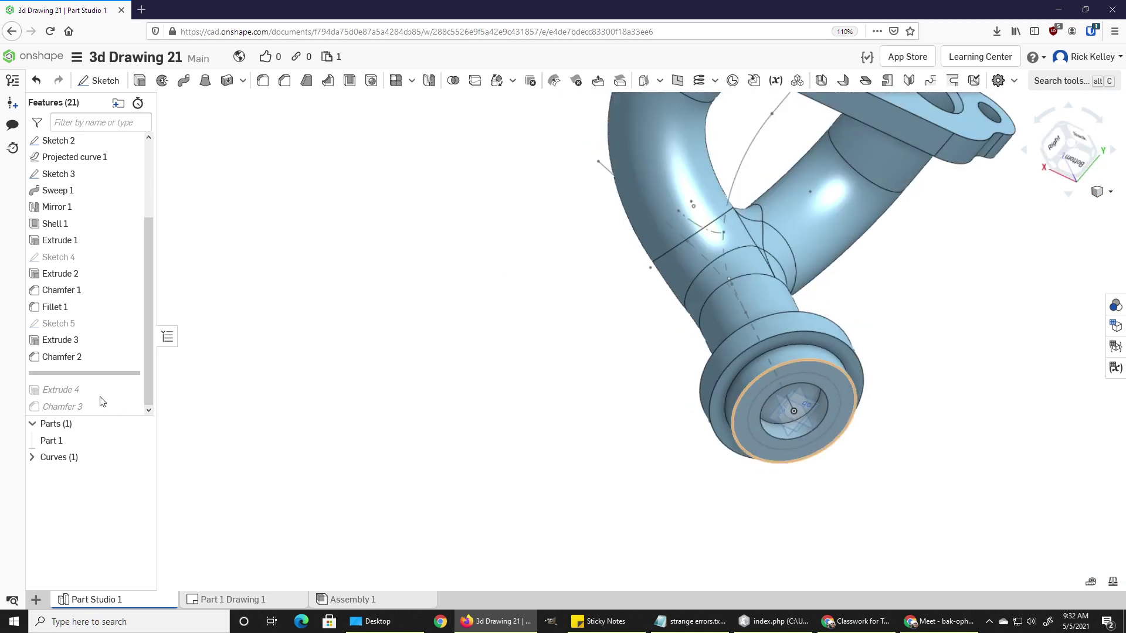
left_click_drag(60, 381, 59, 395)
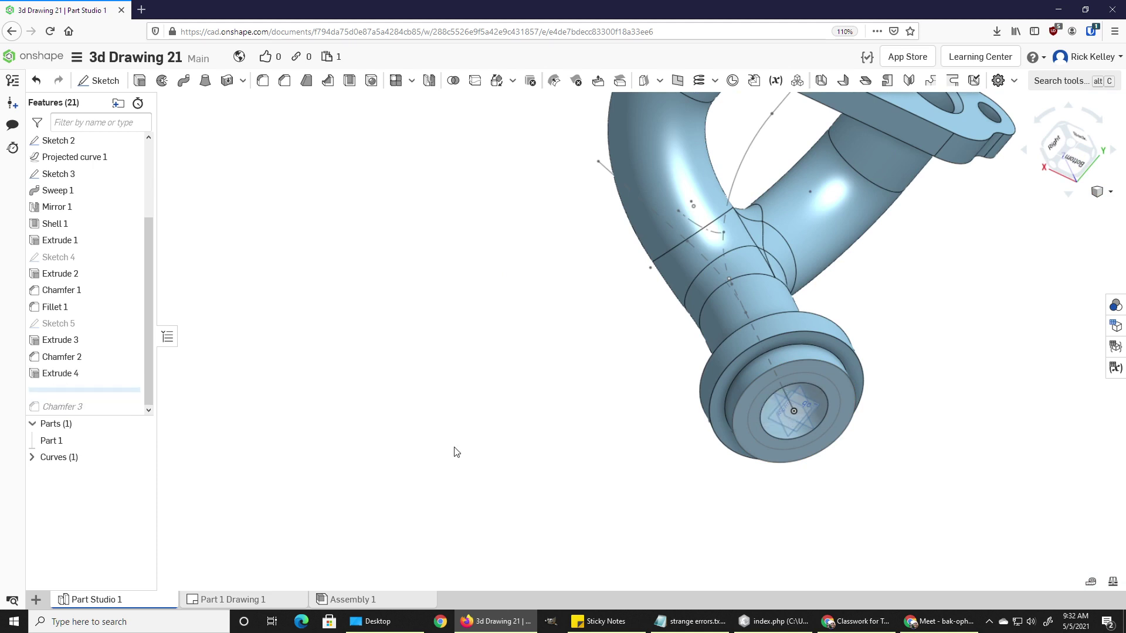
right_click_drag(492, 451, 482, 431)
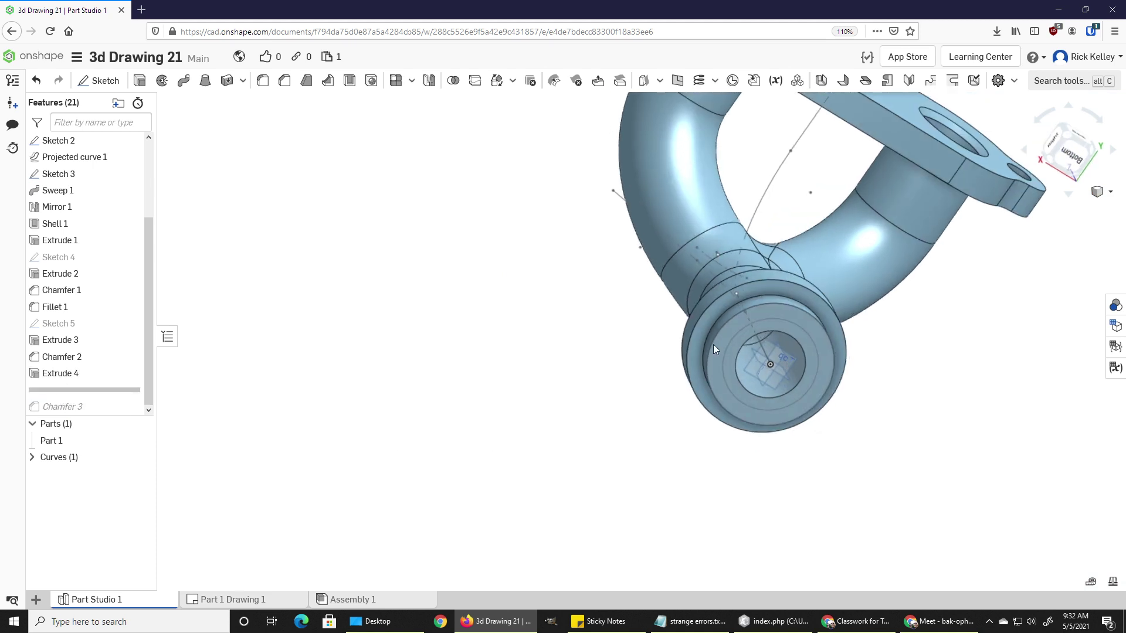
scroll(729, 353, "up", 5)
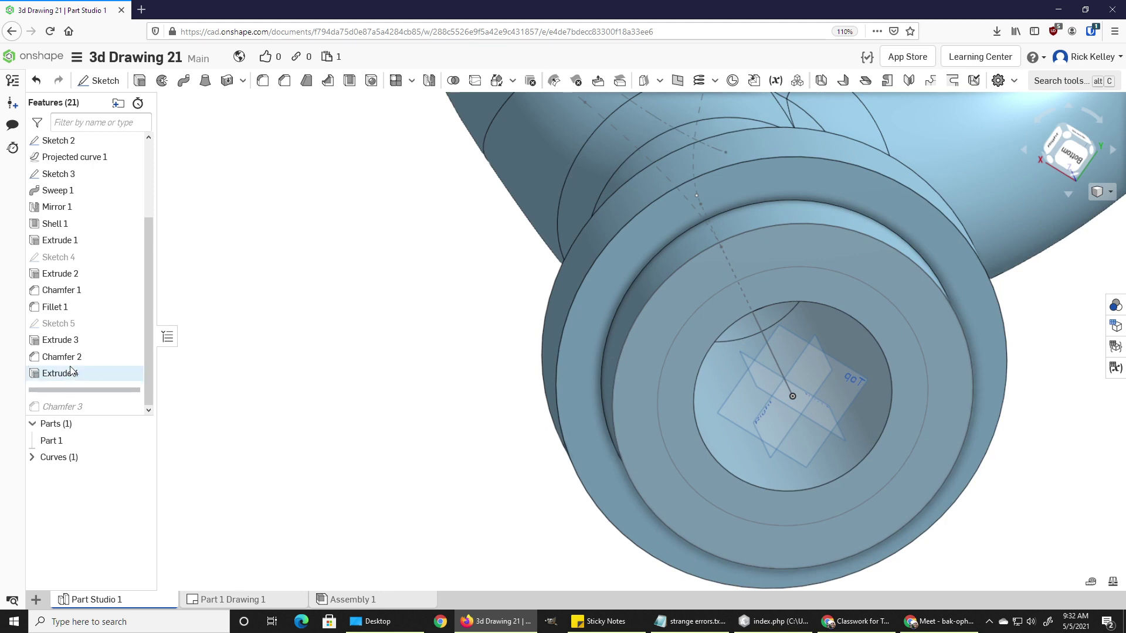
left_click_drag(71, 389, 70, 366)
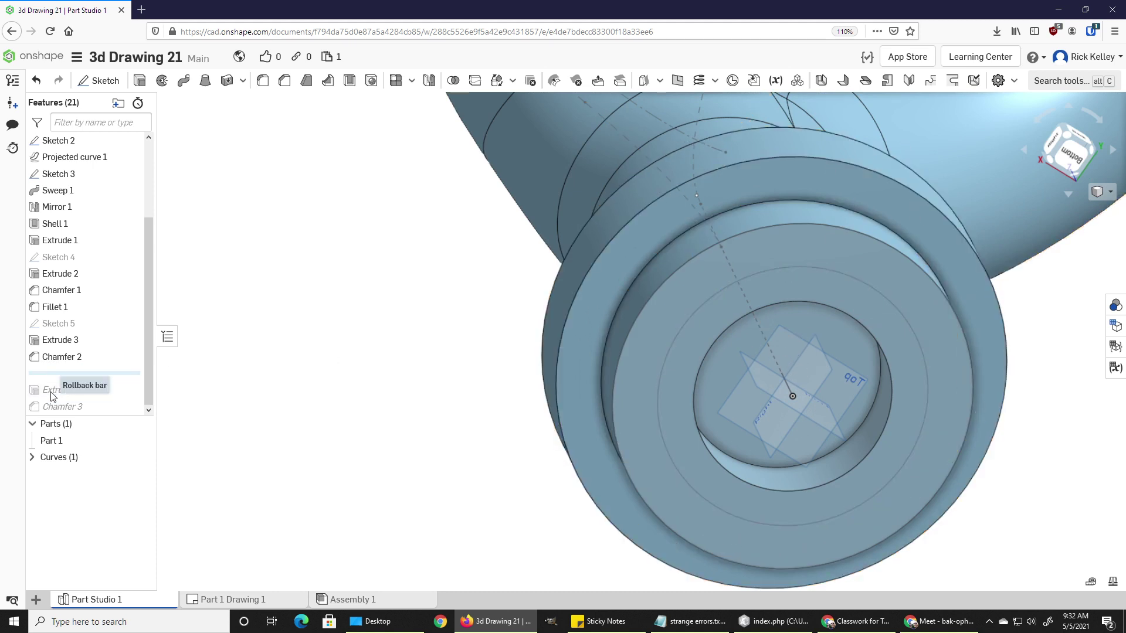
left_click_drag(52, 396, 53, 398)
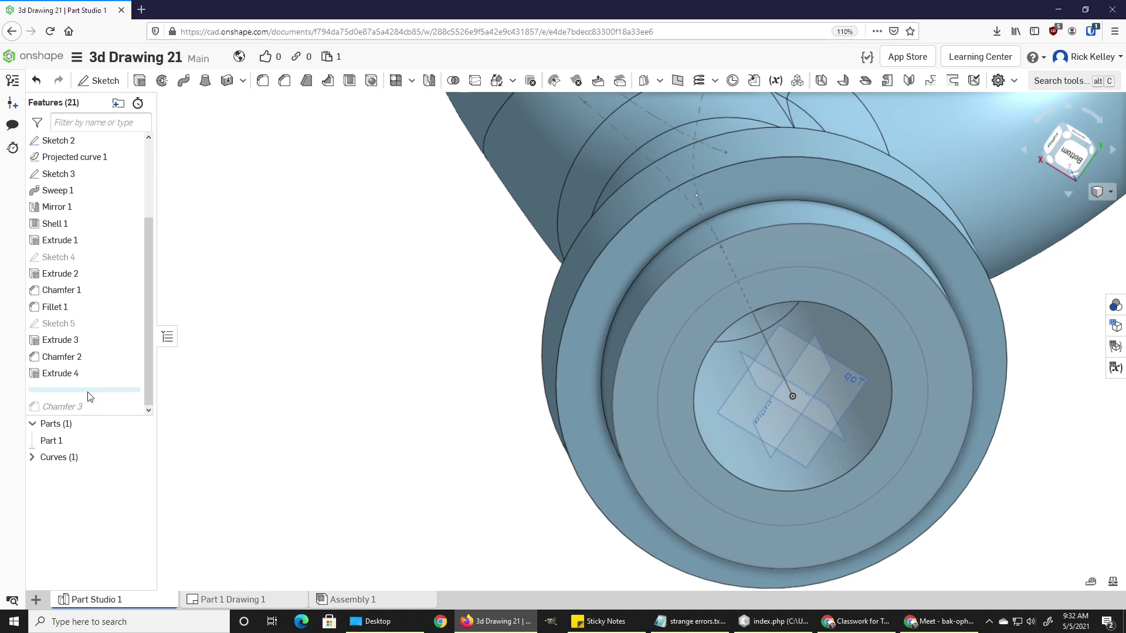
- Roll the feature history forward to the end, past Chamfer 3, and inspect the bore edge at the pipe's base
left_click_drag(90, 415, 89, 414)
left_click_drag(542, 414, 544, 413)
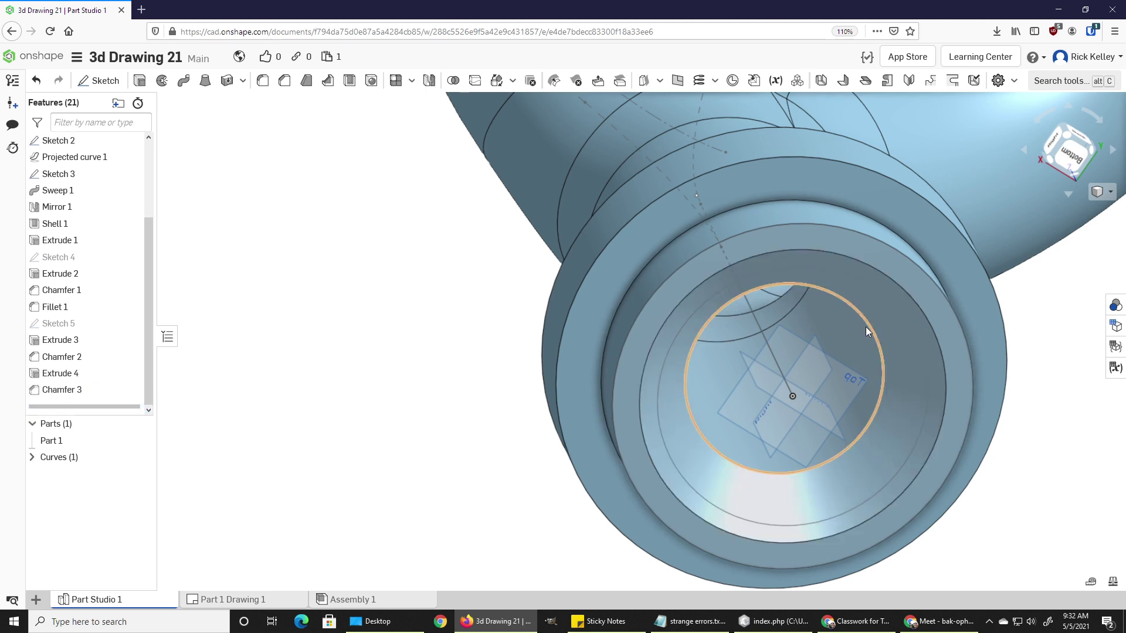
right_click_drag(853, 378, 854, 416)
scroll(853, 417, "down", 4)
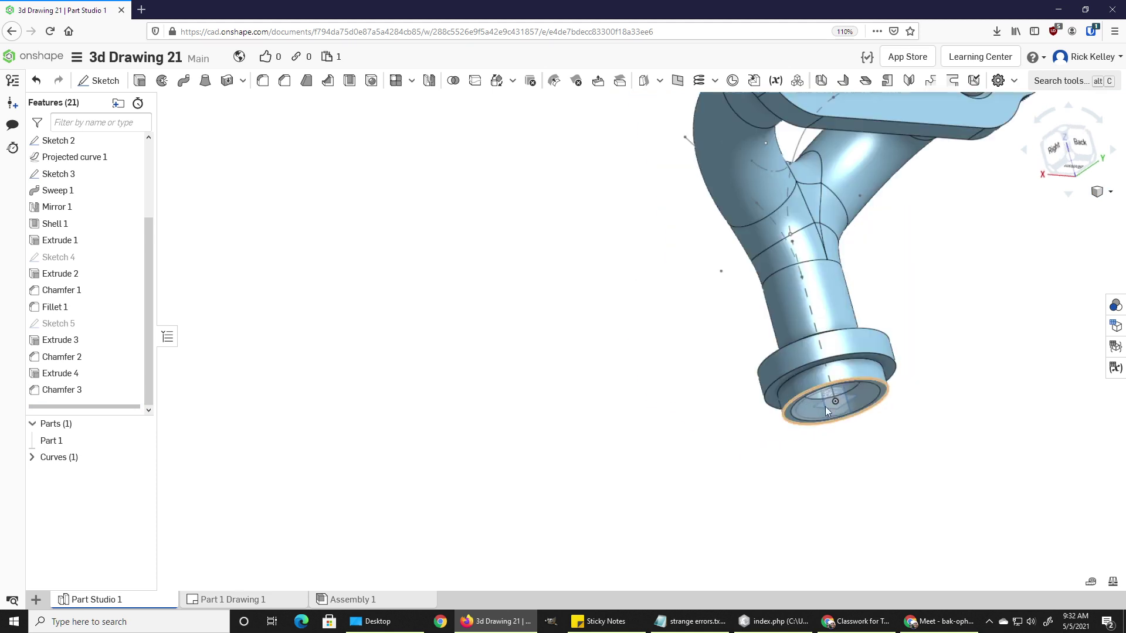
- Examine the completed Y-shaped pipe from the side and front, and look back over the earlier features in its history
middle_click_drag(798, 390, 671, 462)
right_click_drag(802, 377, 860, 362)
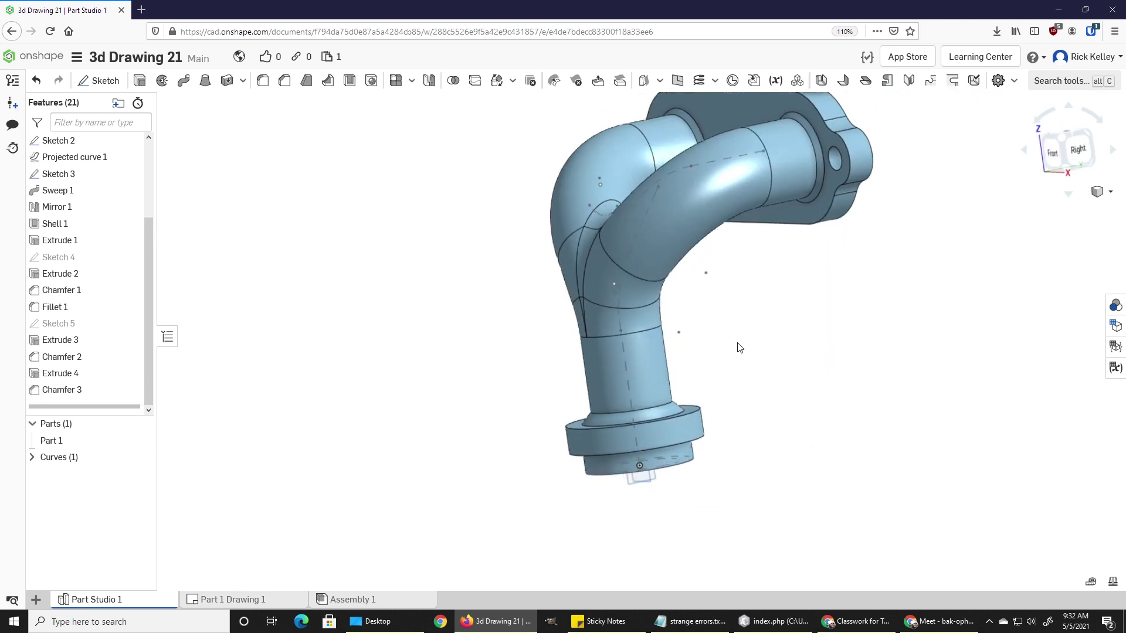
mouse_move(739, 348)
right_mouse_down()
mouse_move(756, 340)
mouse_move(739, 343)
right_mouse_up()
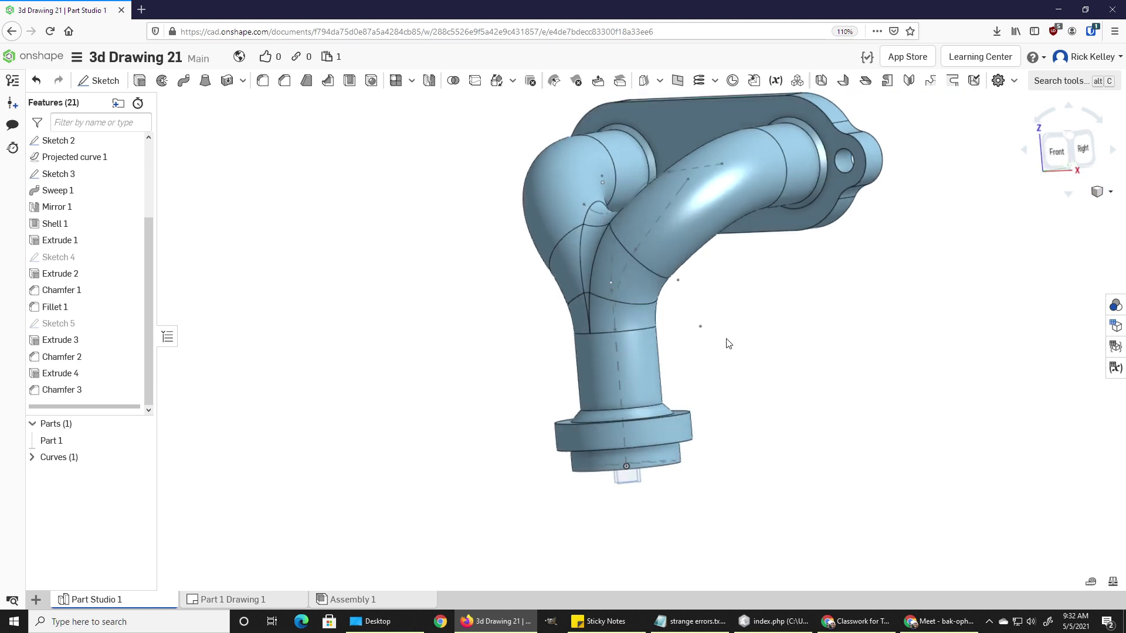
middle_click_drag(727, 343, 689, 381)
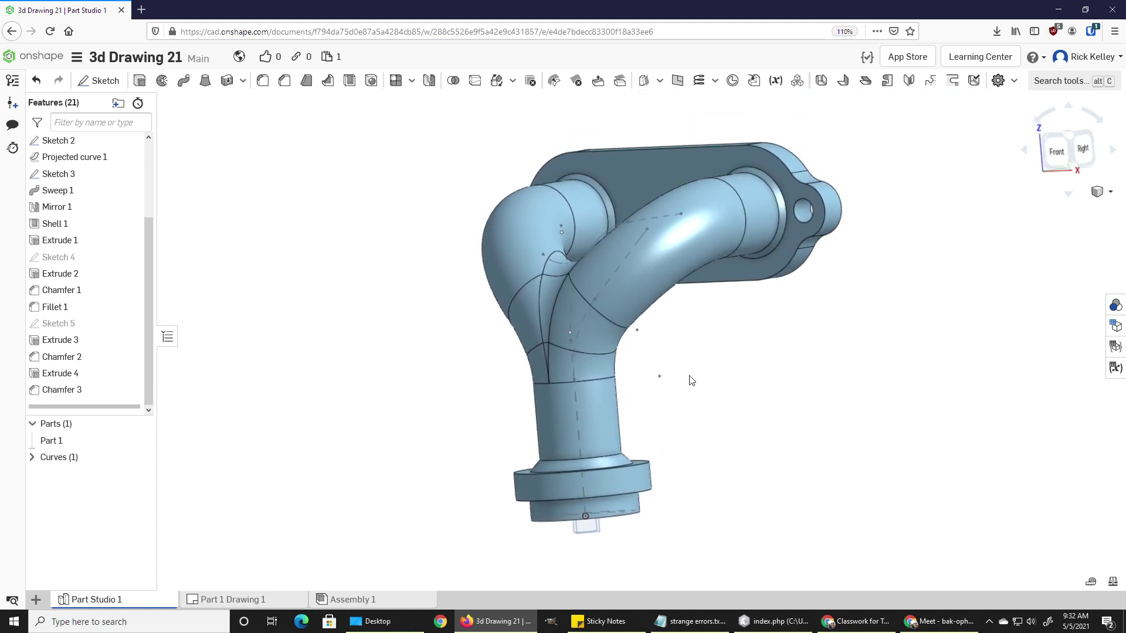
right_click_drag(684, 369, 721, 366)
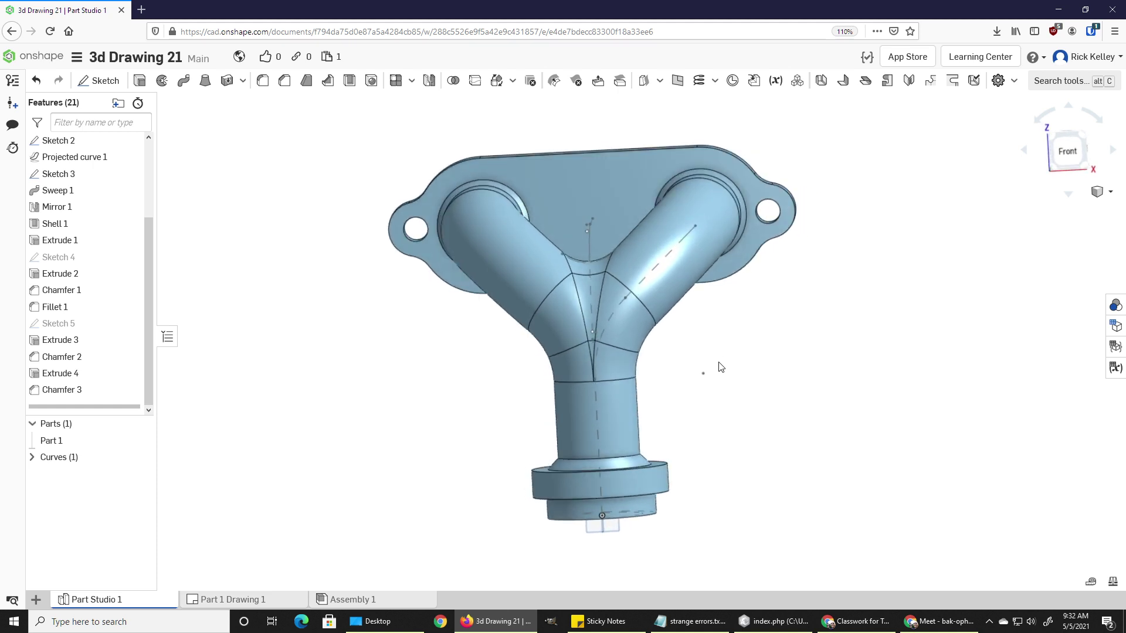
right_click_drag(721, 366, 721, 371)
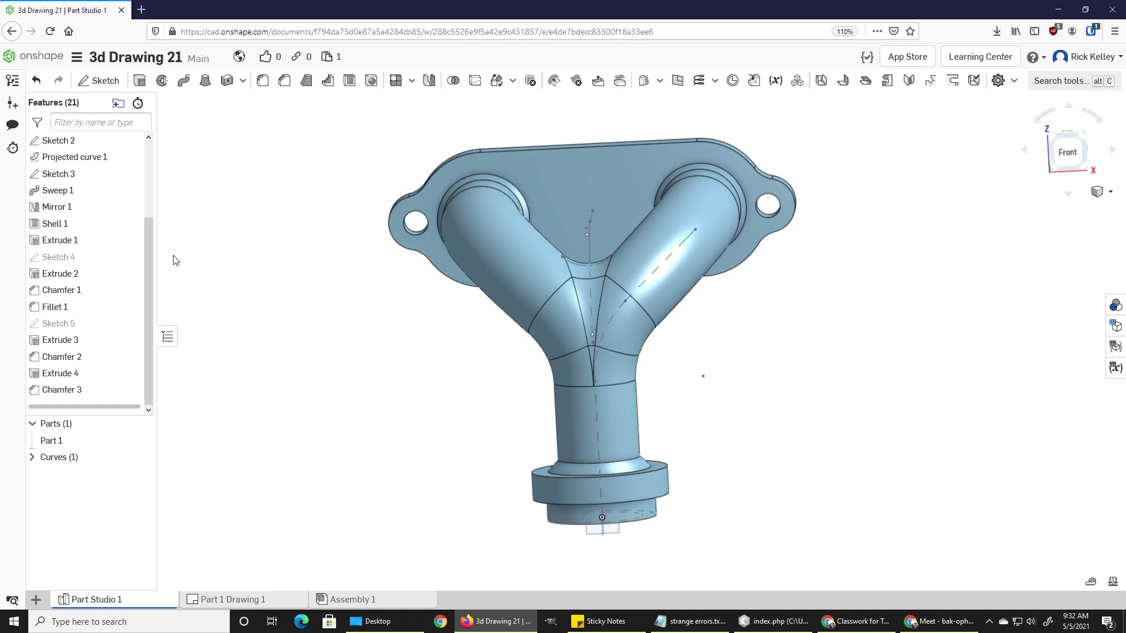
left_click_drag(147, 244, 148, 213)
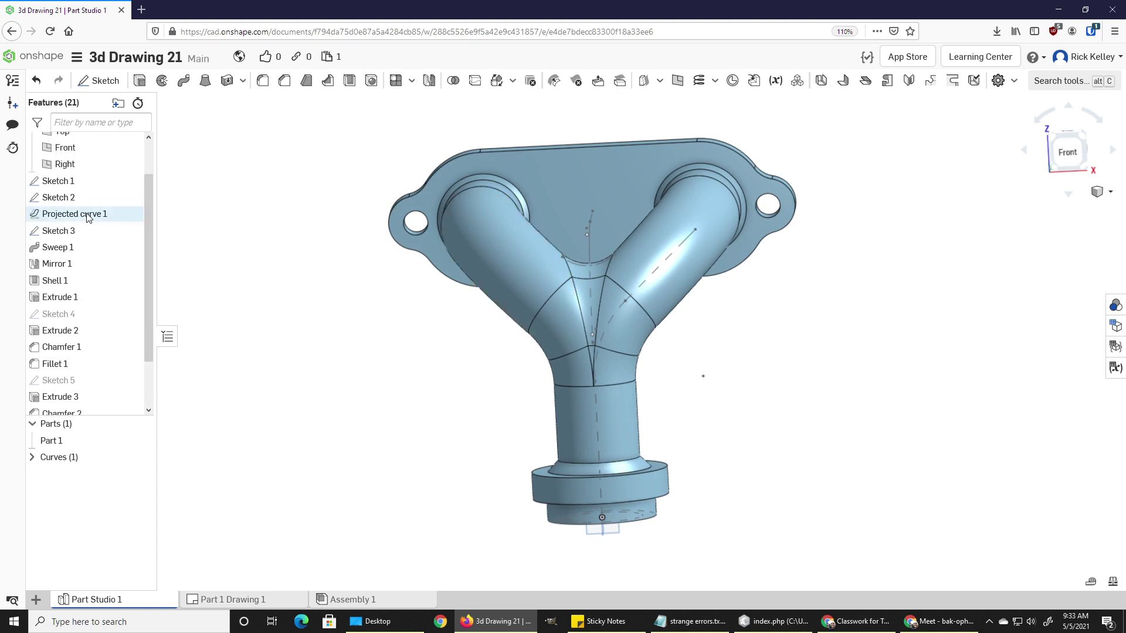